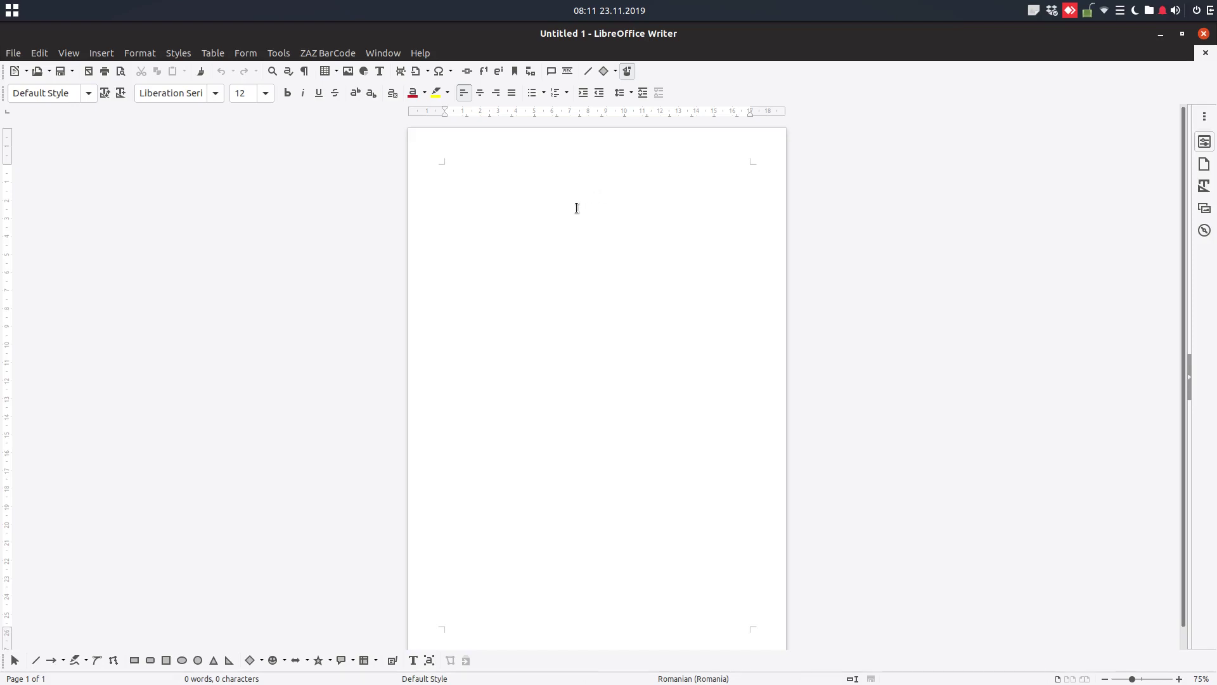
# Open the Envelope dialog from the Insert menu and check the filled-in addressee and sender addresses.
pyautogui.click(102, 55)
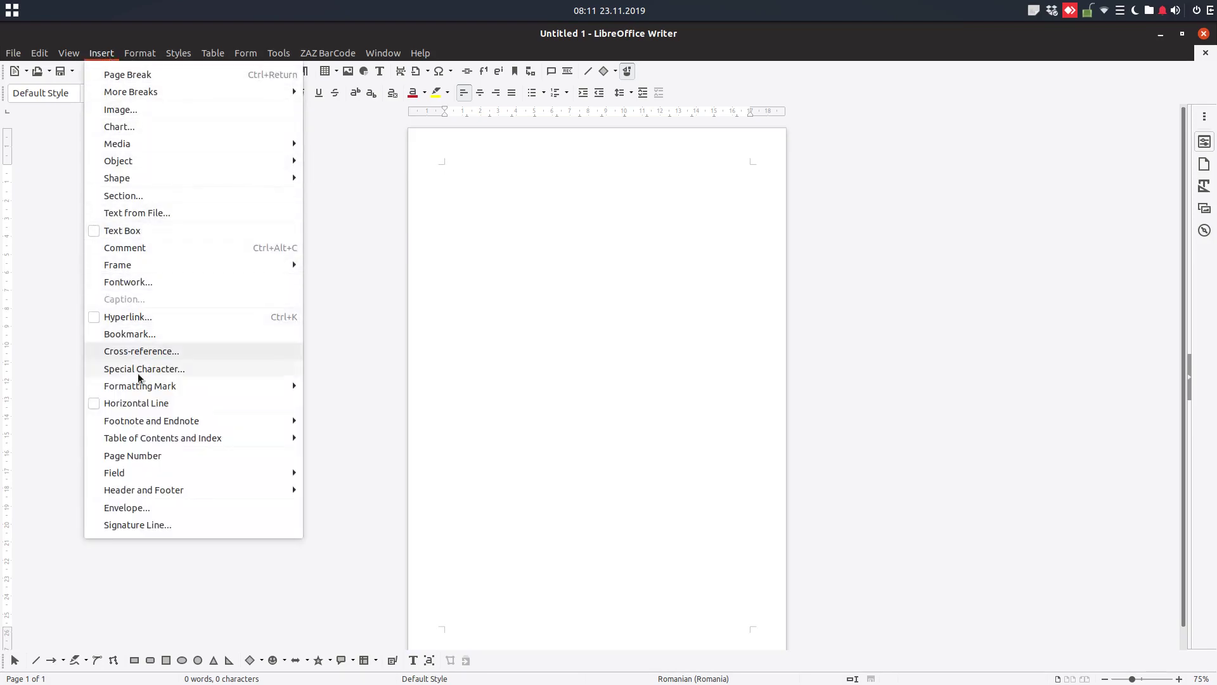
pyautogui.click(160, 510)
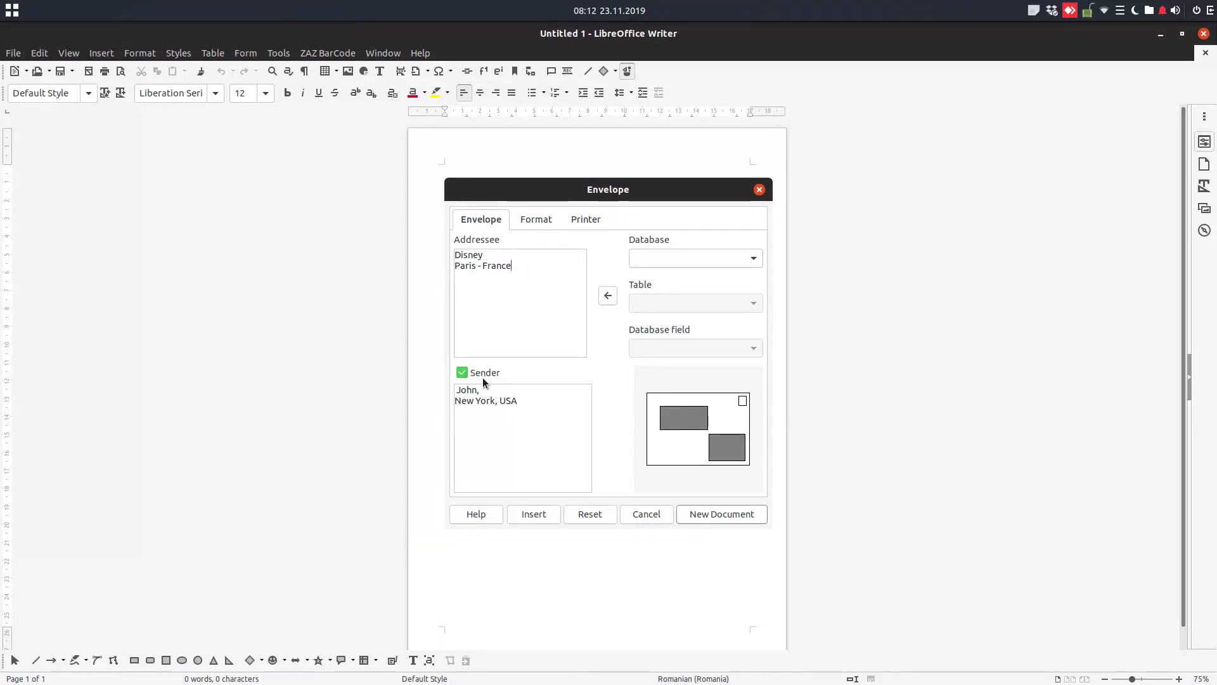
pyautogui.click(463, 398)
# On the Format page, choose the #10 Envelope size.
pyautogui.click(528, 219)
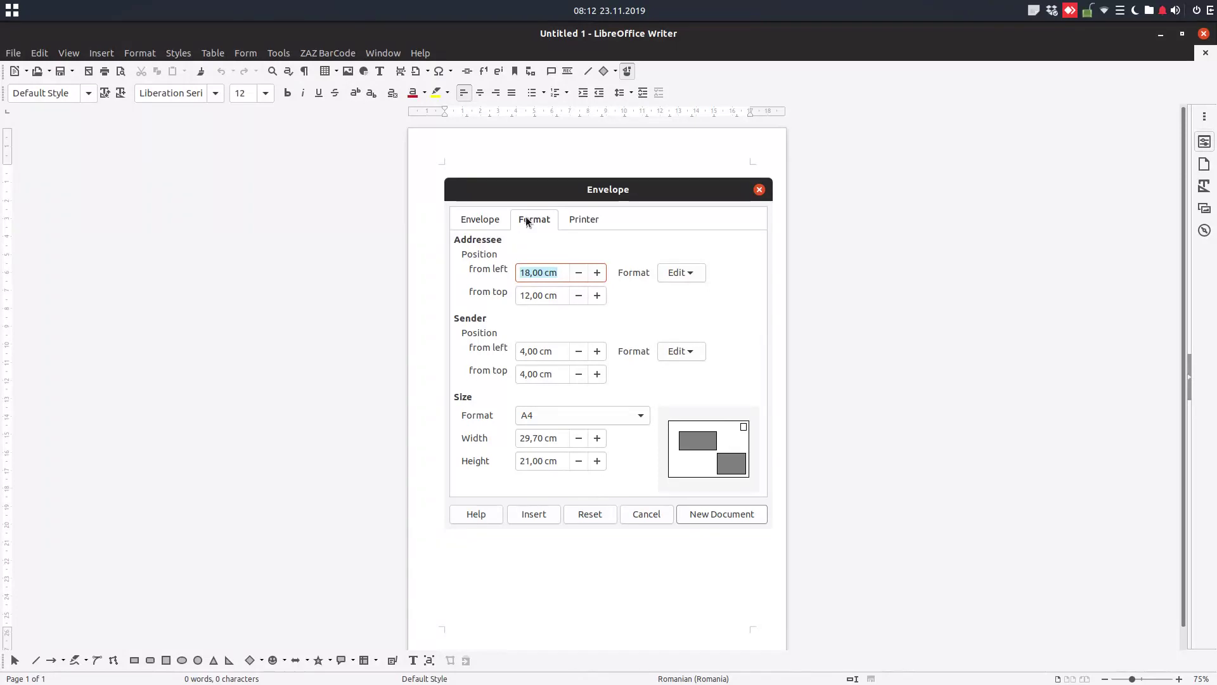
pyautogui.scroll(1, 579, 414)
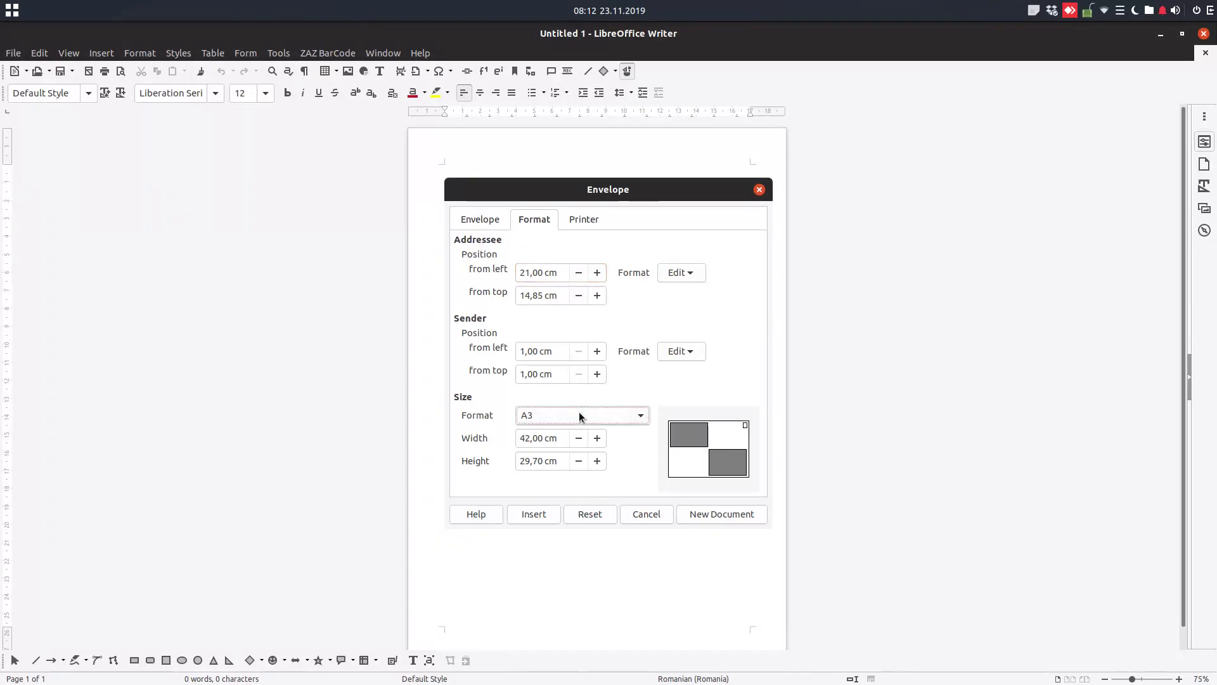
pyautogui.click(580, 415)
pyautogui.click(568, 263)
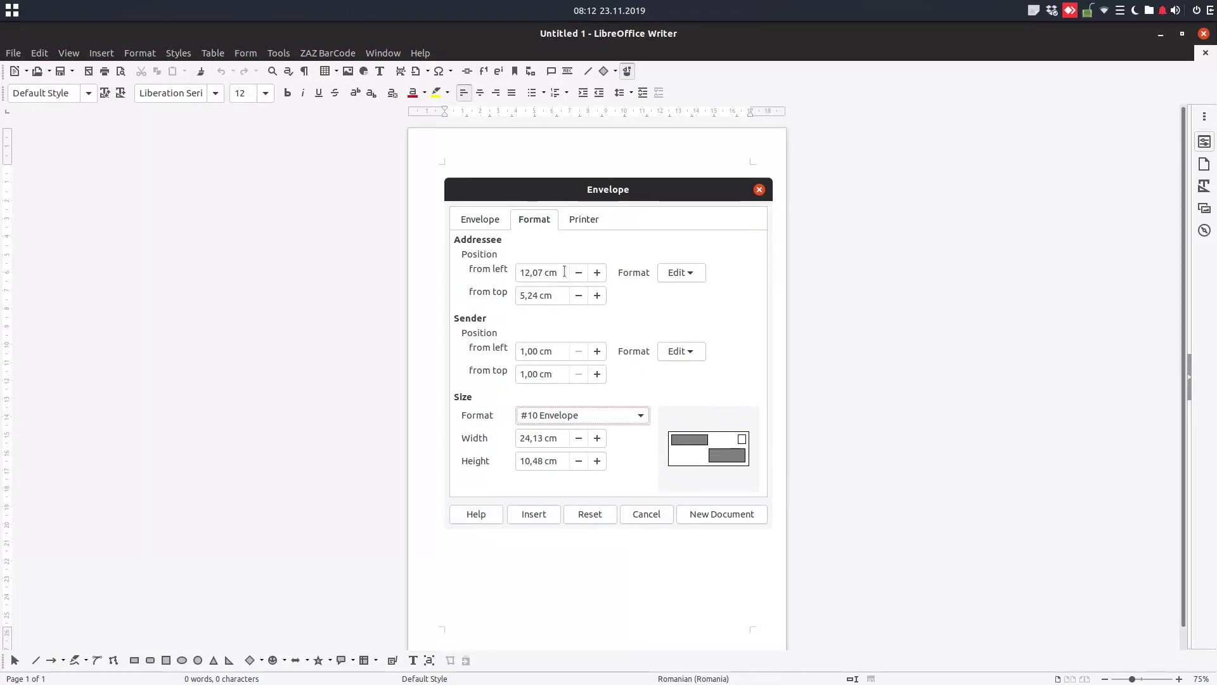
# Position the addressee at 10 cm left, 5 cm top, and the sender at 2 cm by 2 cm.
pyautogui.tripleClick(539, 273)
pyautogui.write('10')
pyautogui.press('Tab')
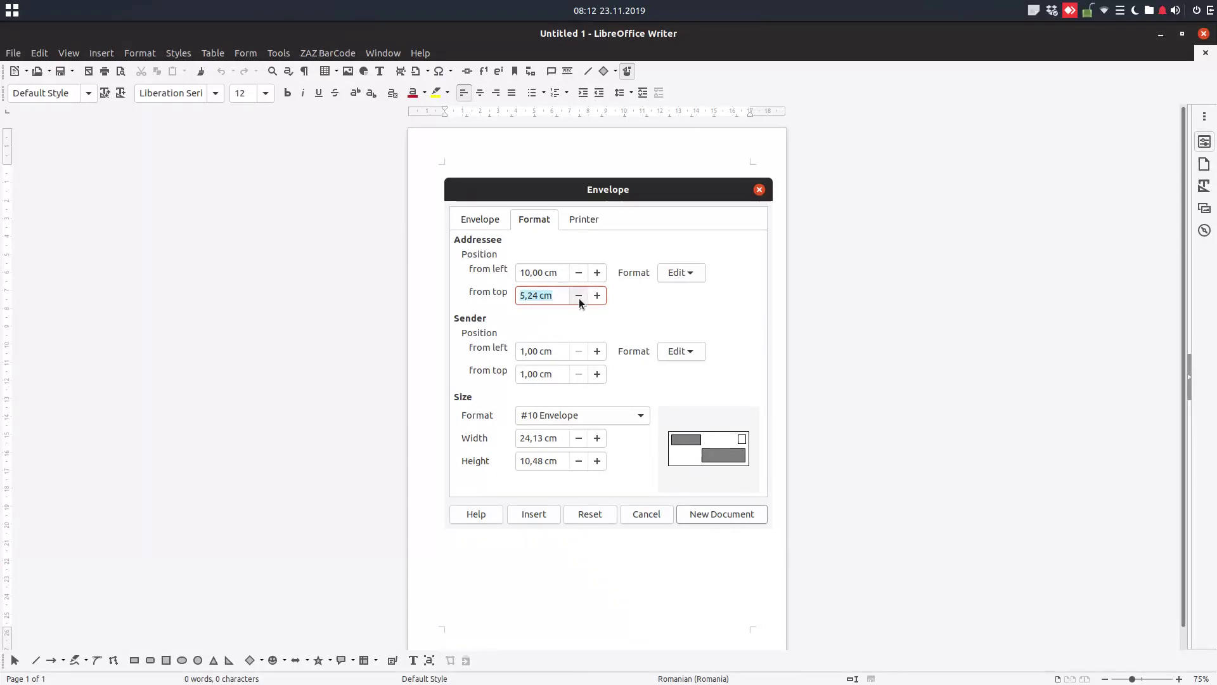
pyautogui.write('5')
pyautogui.press('Tab')
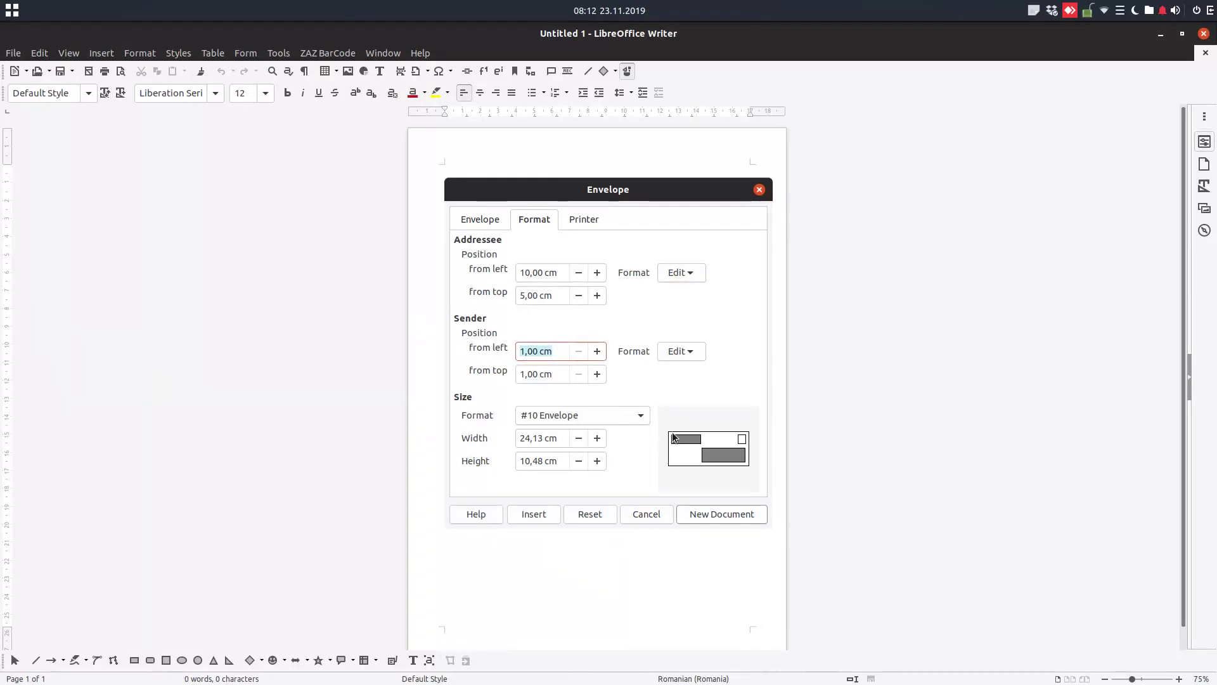
pyautogui.write('2')
pyautogui.press('Tab')
pyautogui.write('2')
pyautogui.press('Tab')
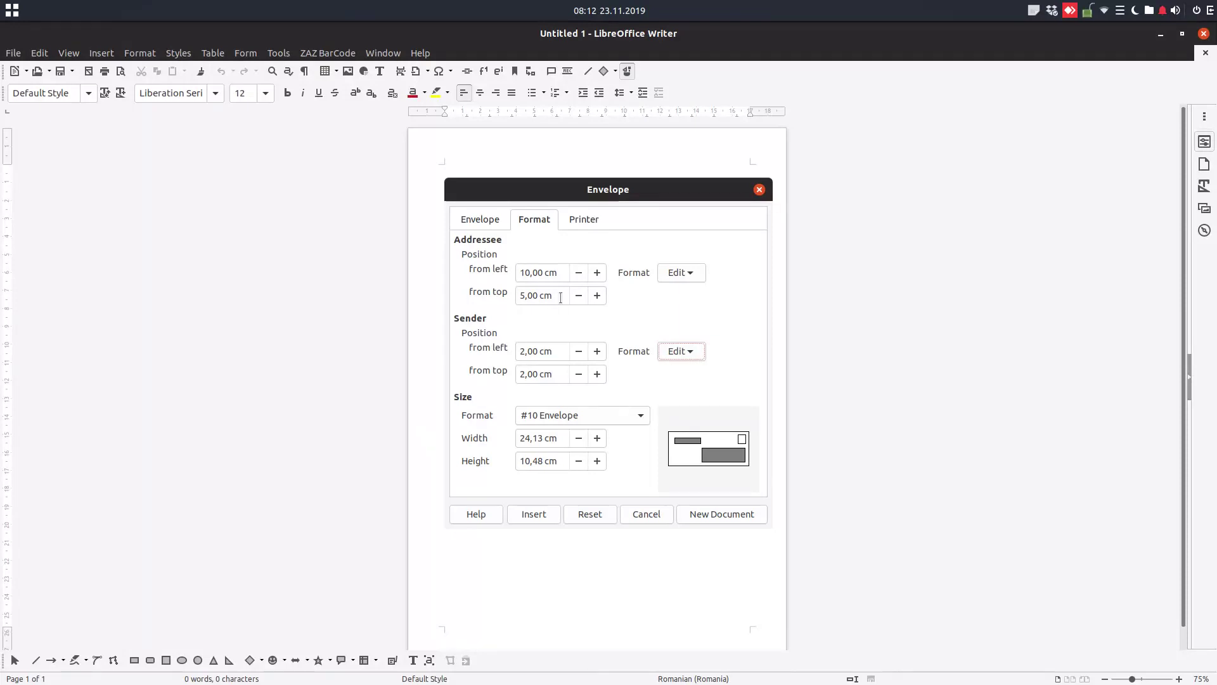
# Correct the addressee's top position to 6 cm.
pyautogui.click(489, 291)
pyautogui.write('7')
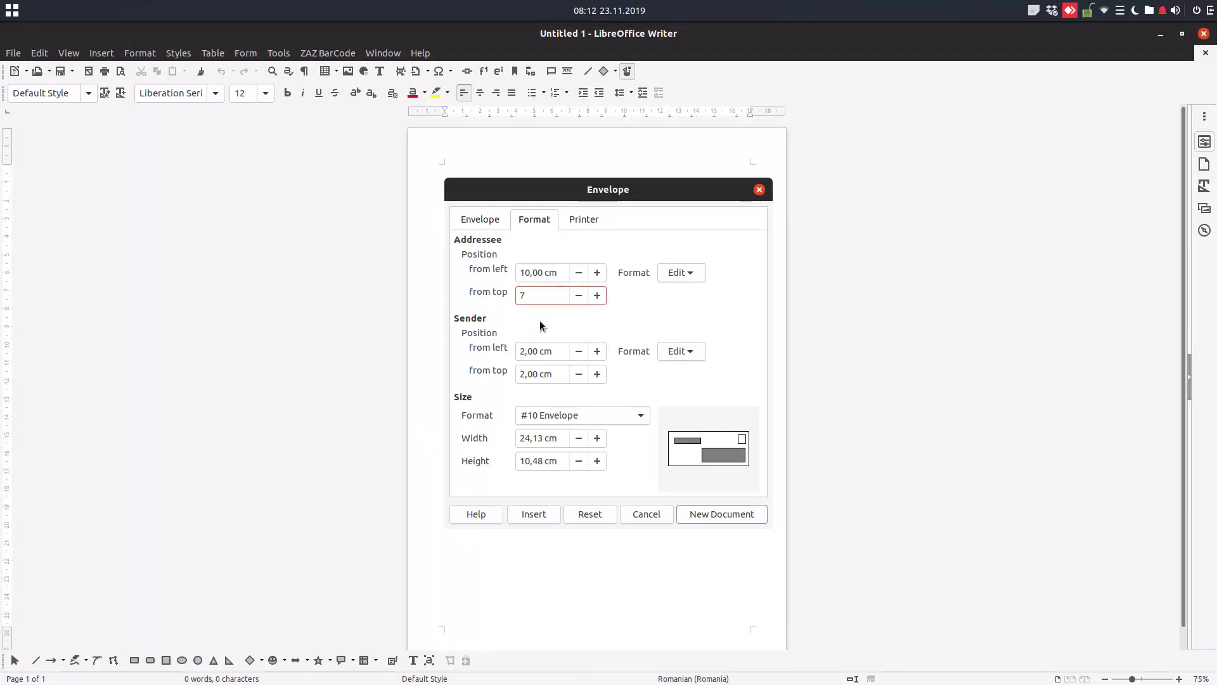
pyautogui.press('Tab')
pyautogui.hotkey('shift', 'Tab')
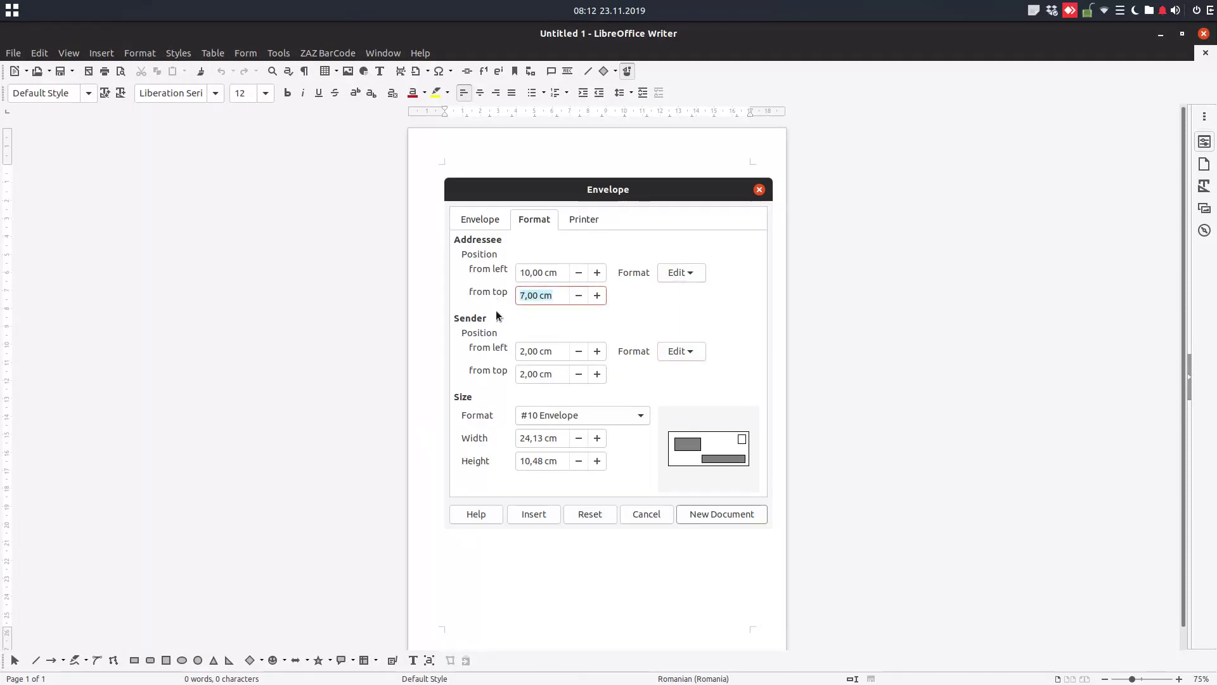
pyautogui.write('6')
pyautogui.press('Tab')
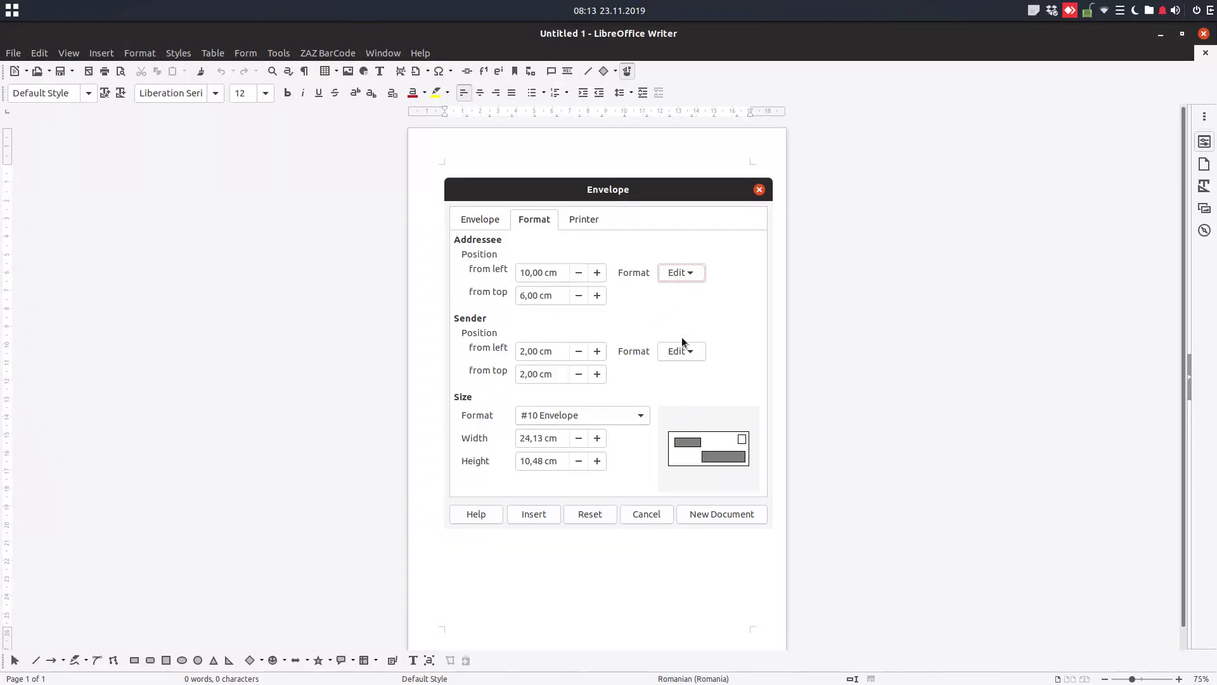
# Set the addressee text's font family to LKLUG.
pyautogui.click(683, 272)
pyautogui.click(684, 295)
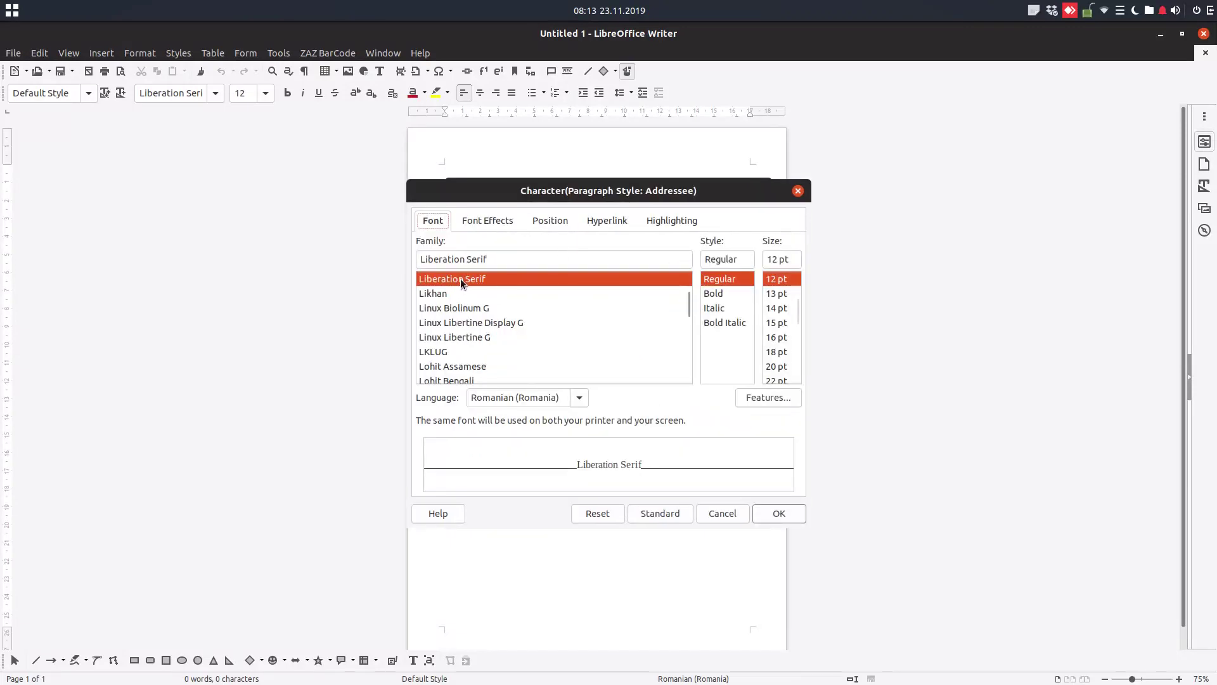
pyautogui.click(479, 352)
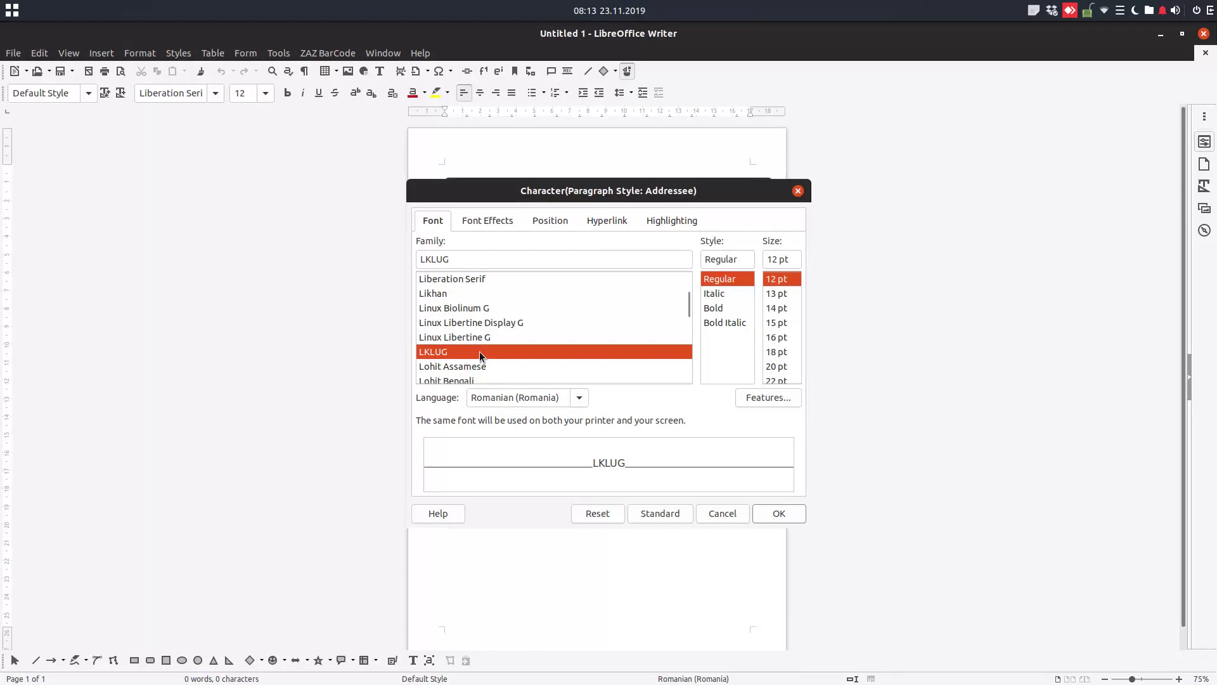
pyautogui.click(778, 513)
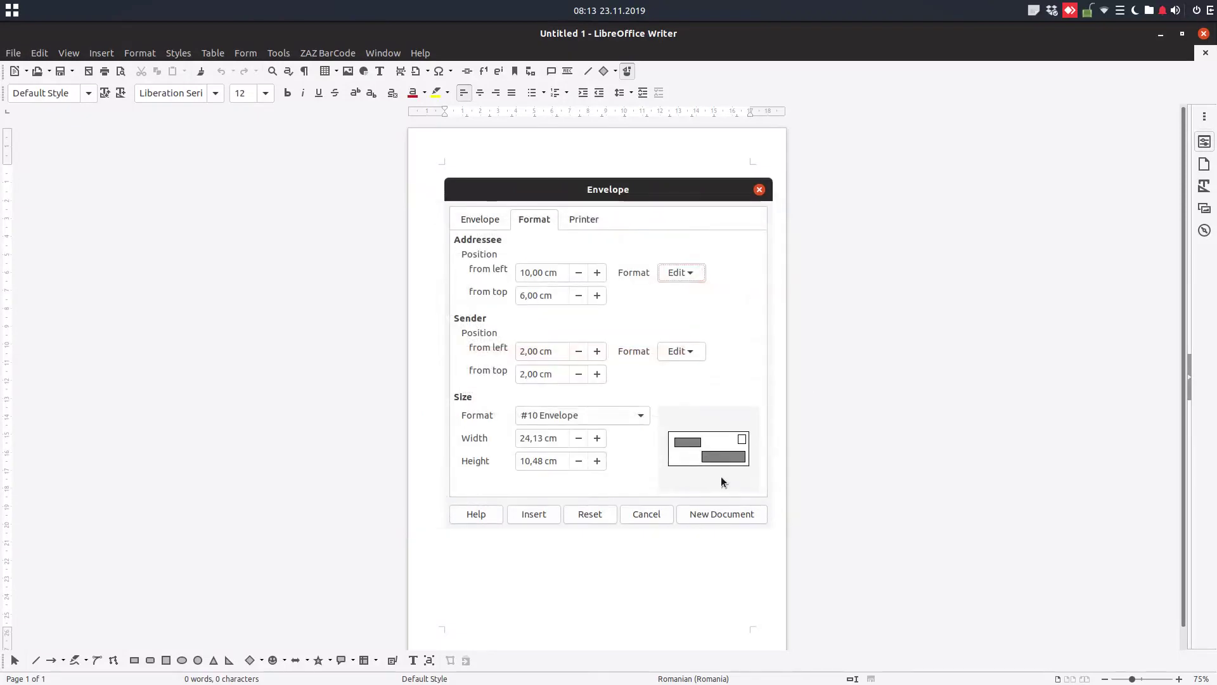
# Set the sender text's font family to LKLUG as well.
pyautogui.click(676, 352)
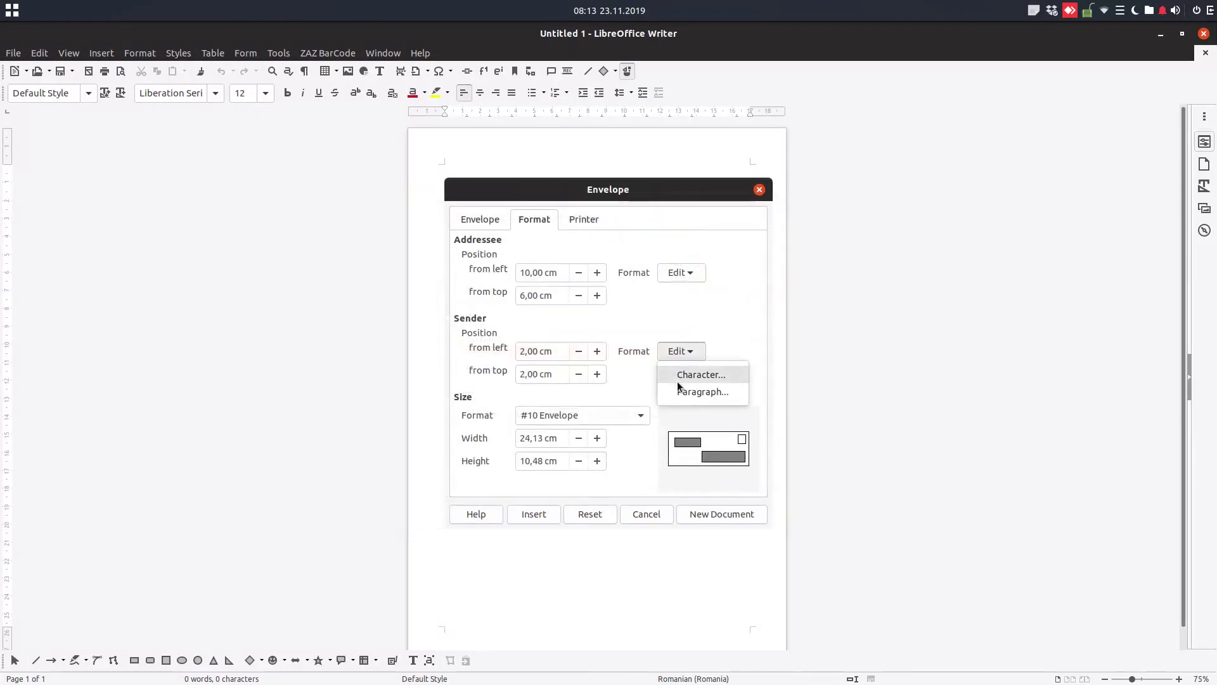
pyautogui.click(686, 374)
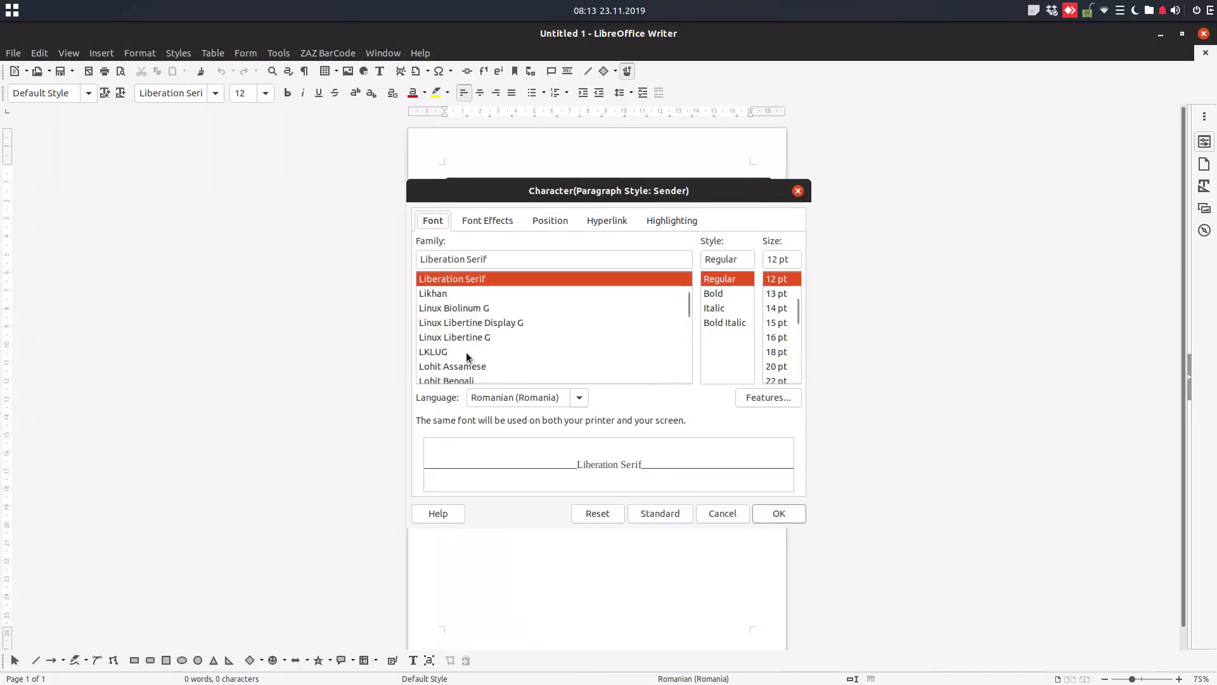
pyautogui.click(467, 352)
pyautogui.click(759, 510)
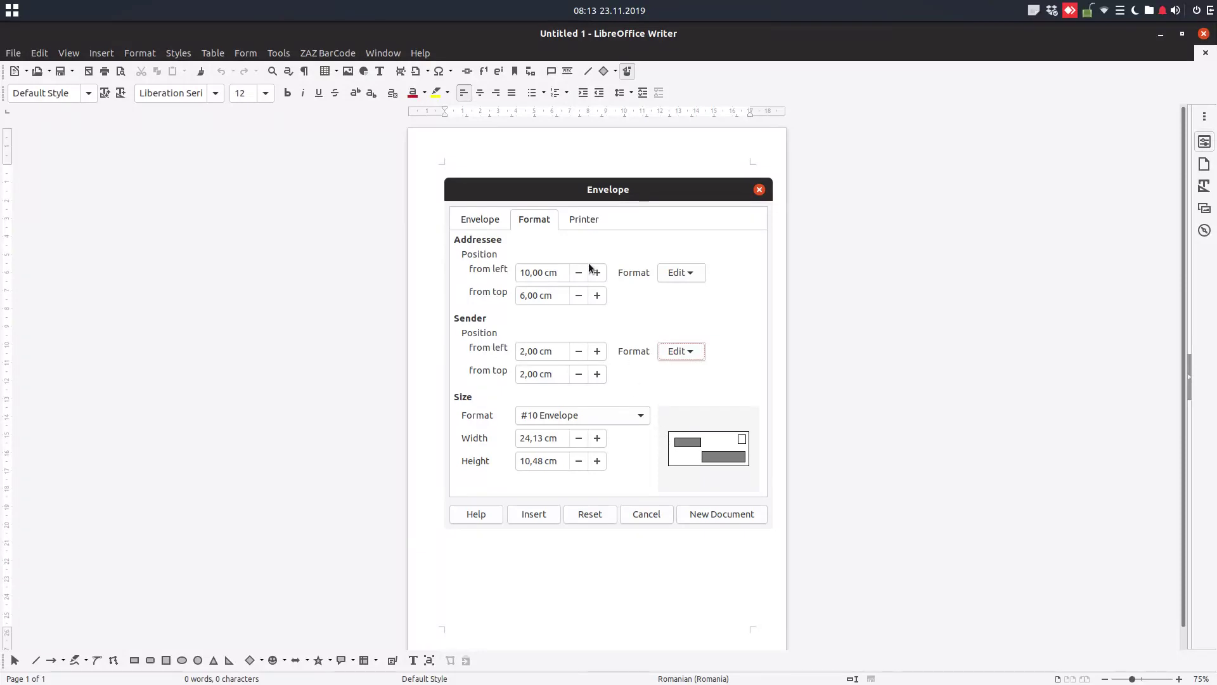
# On the Printer page, try the second and fourth envelope orientations, then reselect the fifth.
pyautogui.click(584, 222)
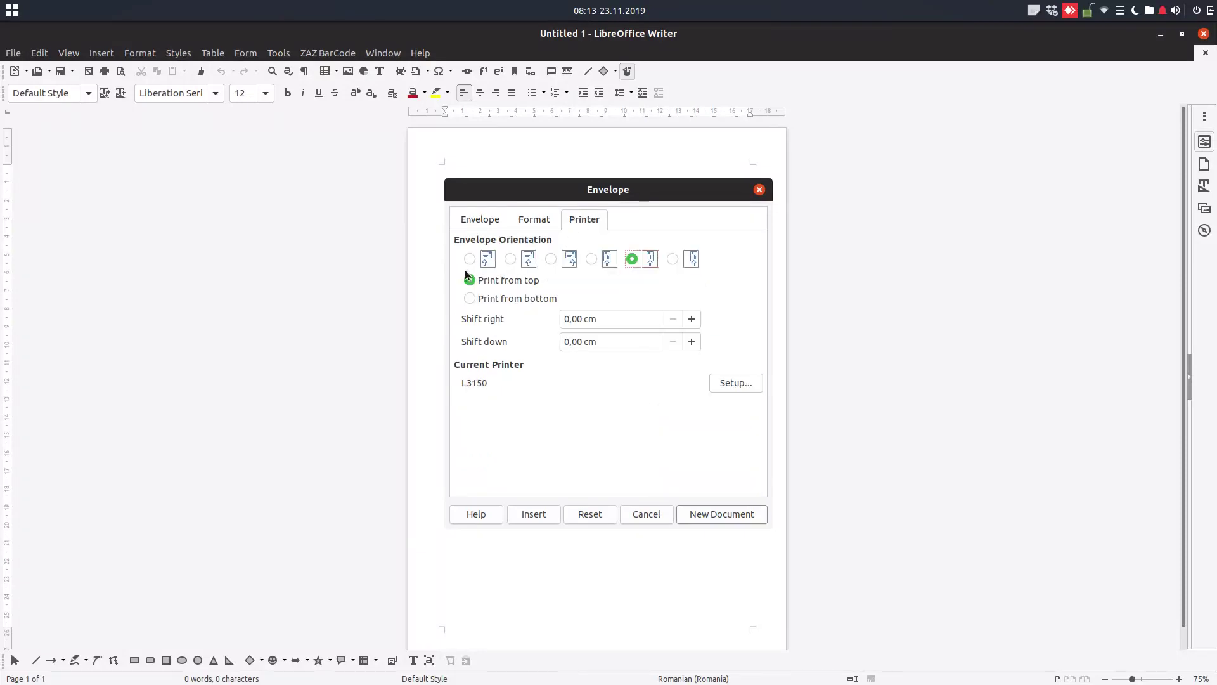
pyautogui.click(510, 258)
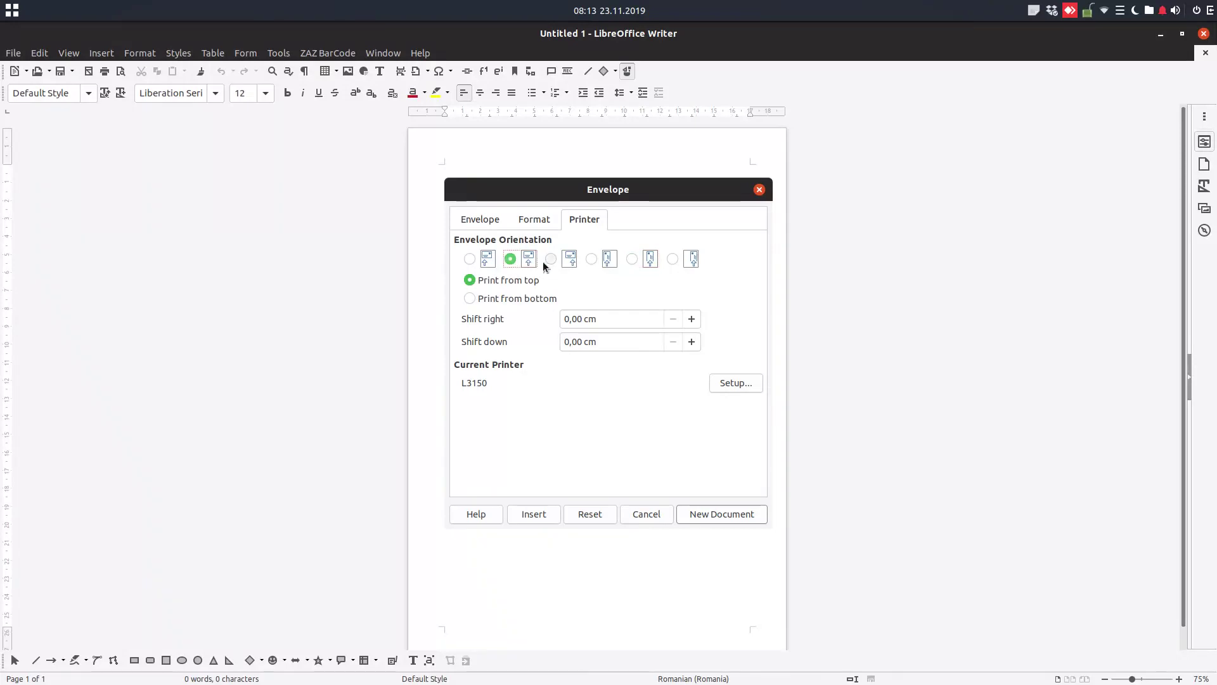
pyautogui.click(601, 255)
pyautogui.click(629, 258)
# Insert the envelope into the current document, then close the print preview and resume editing.
pyautogui.click(534, 514)
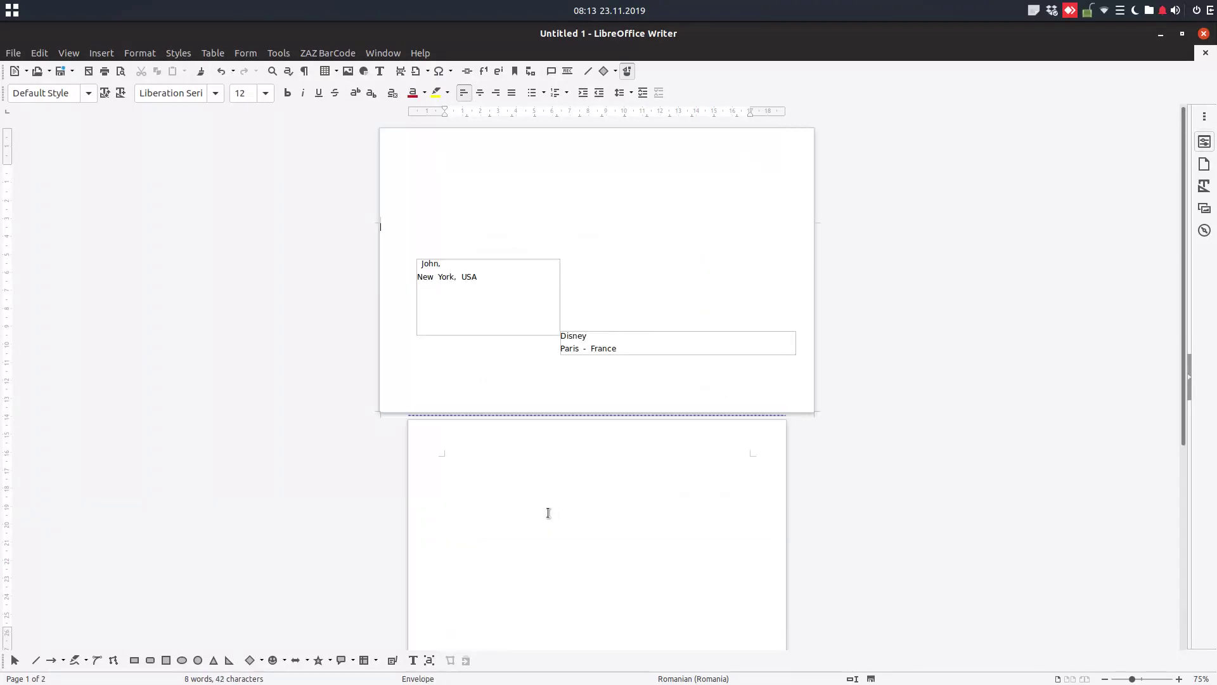
pyautogui.click(557, 264)
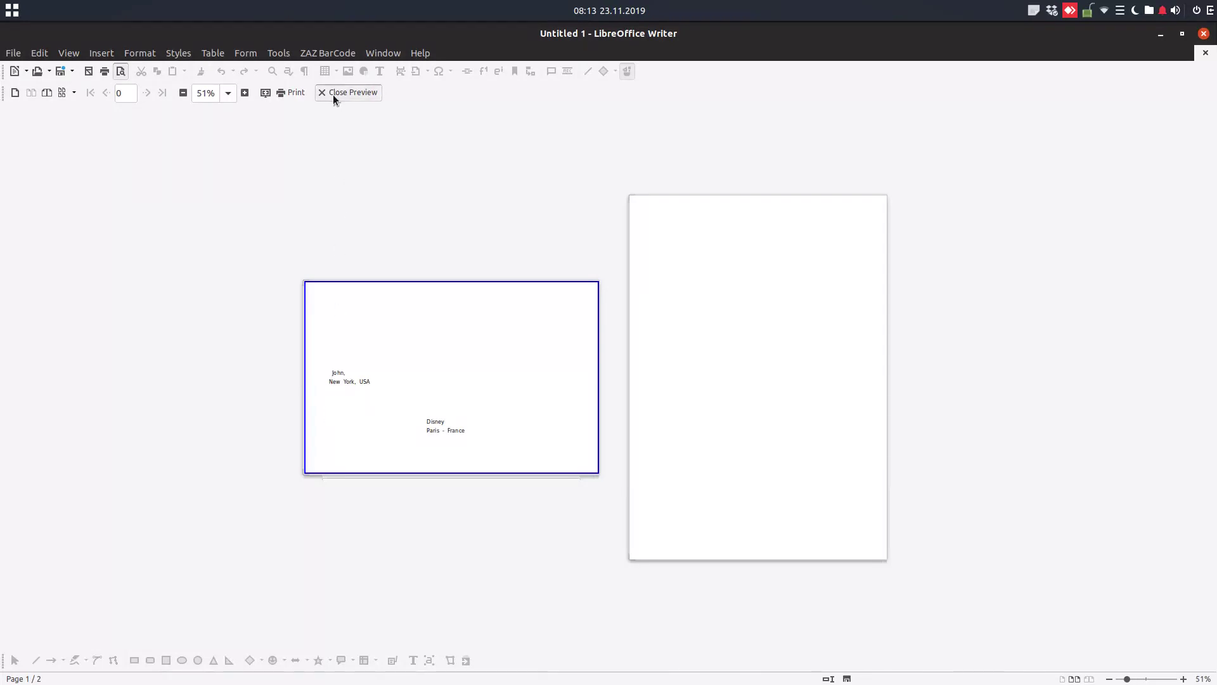
pyautogui.click(334, 93)
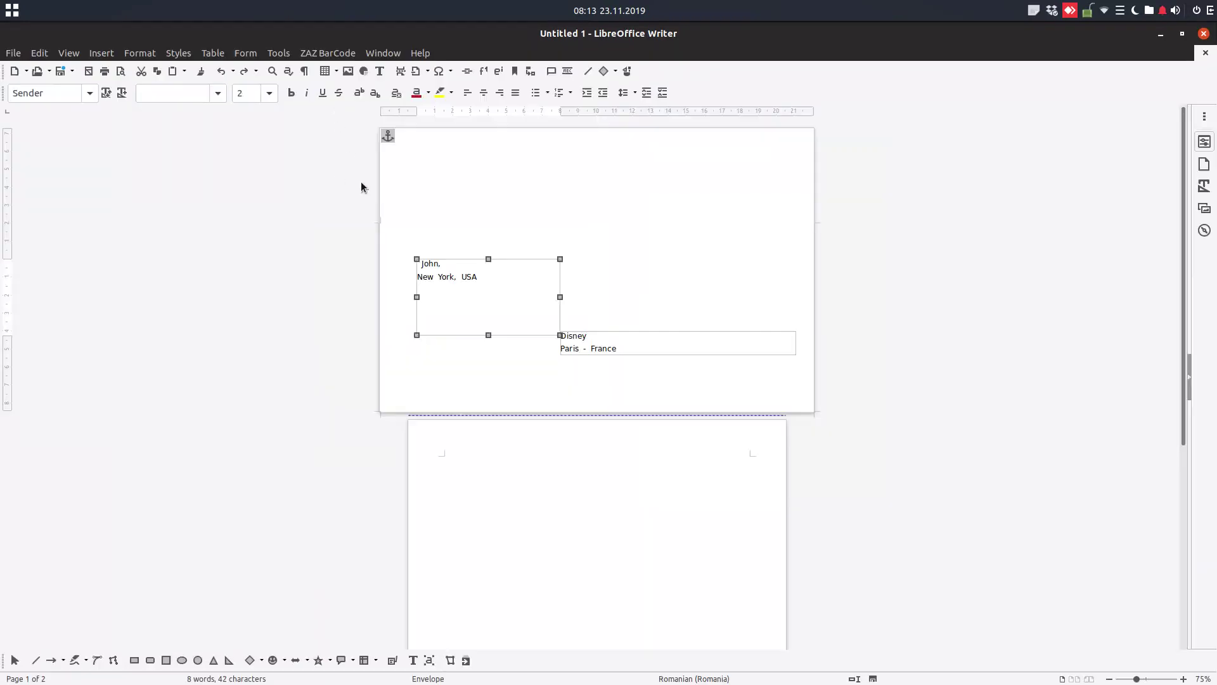
pyautogui.click(492, 440)
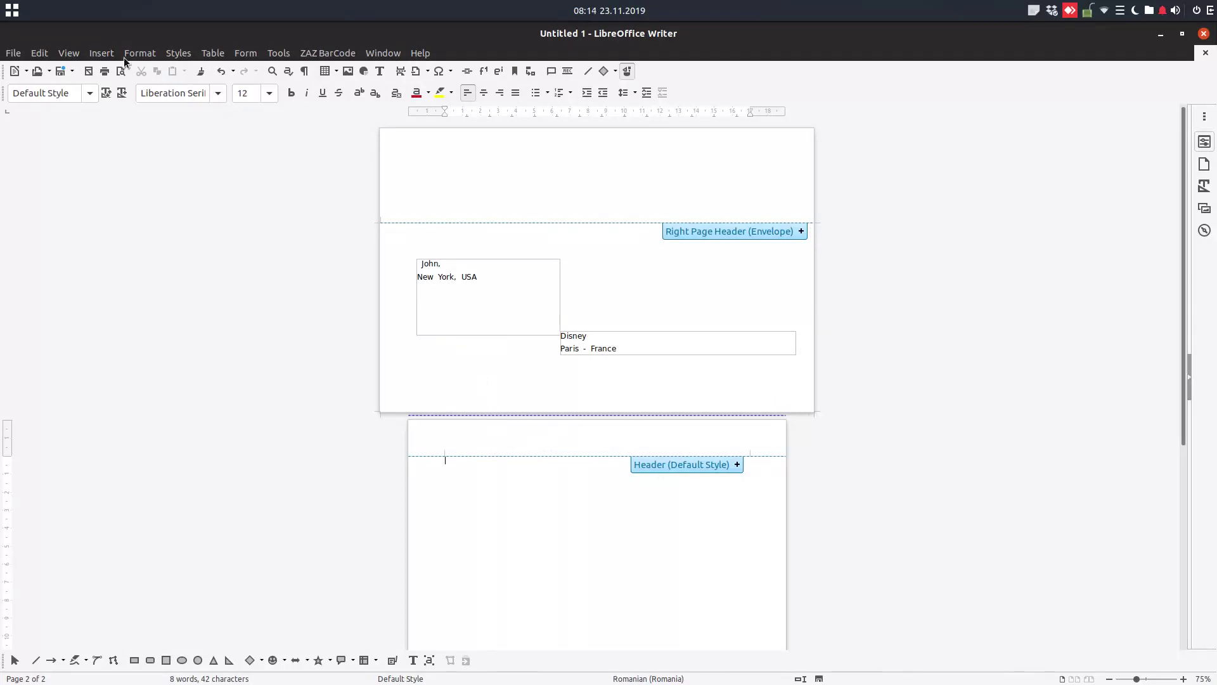
# Reopen the envelope settings, review the Envelope, Format and Printer pages, and create a new envelope document.
pyautogui.click(102, 53)
pyautogui.click(222, 502)
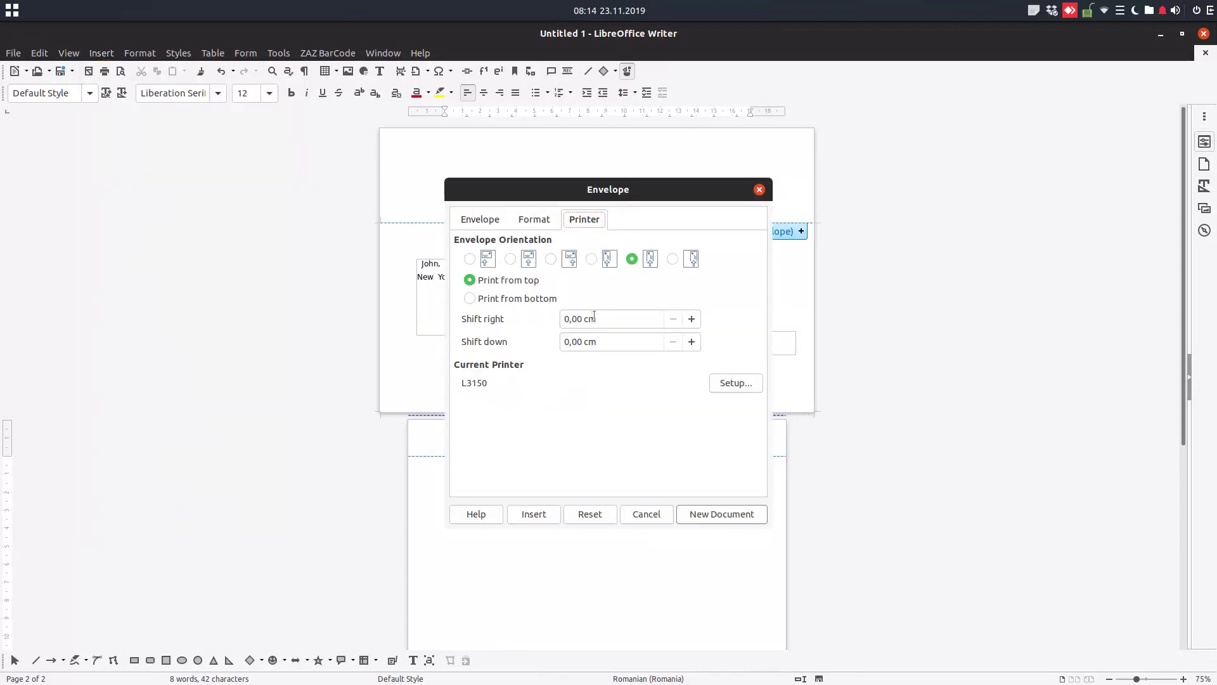
pyautogui.click(482, 222)
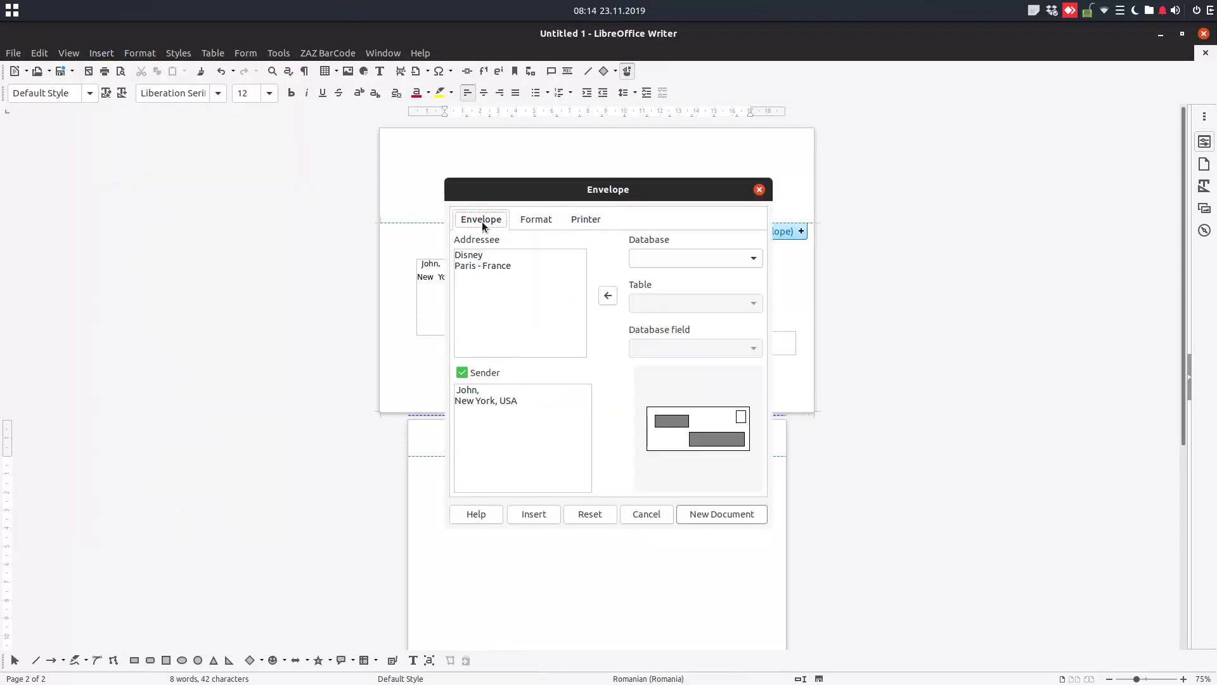
pyautogui.click(536, 223)
pyautogui.click(576, 219)
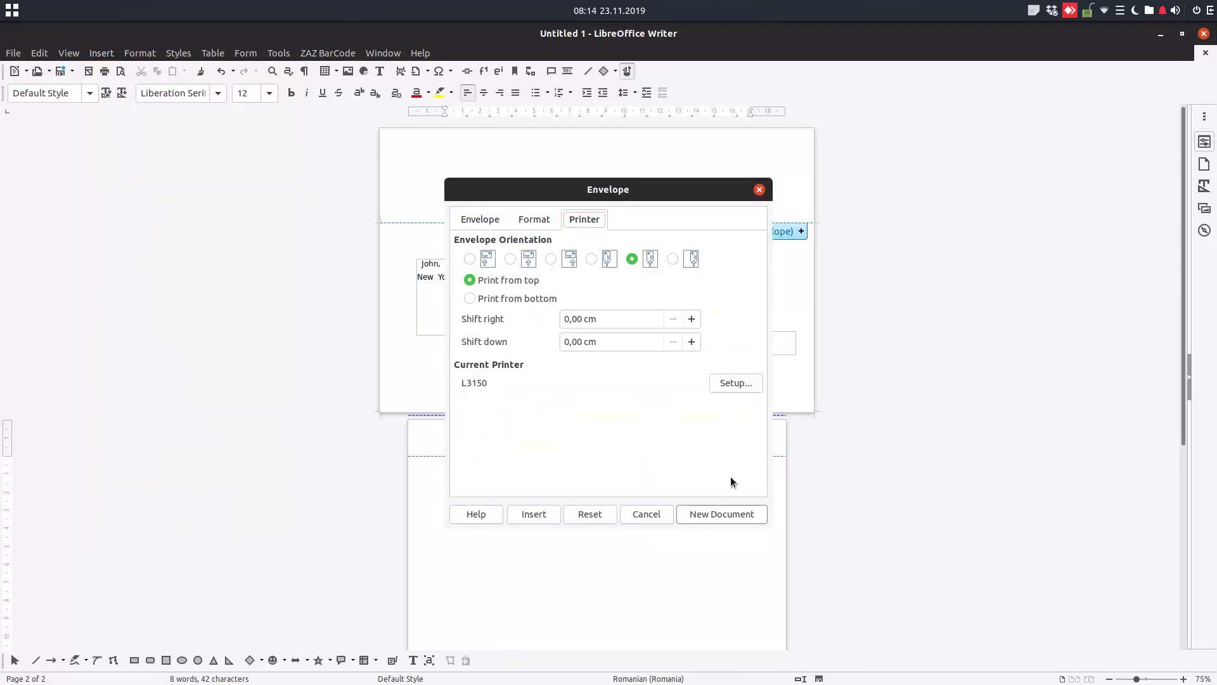
pyautogui.click(728, 513)
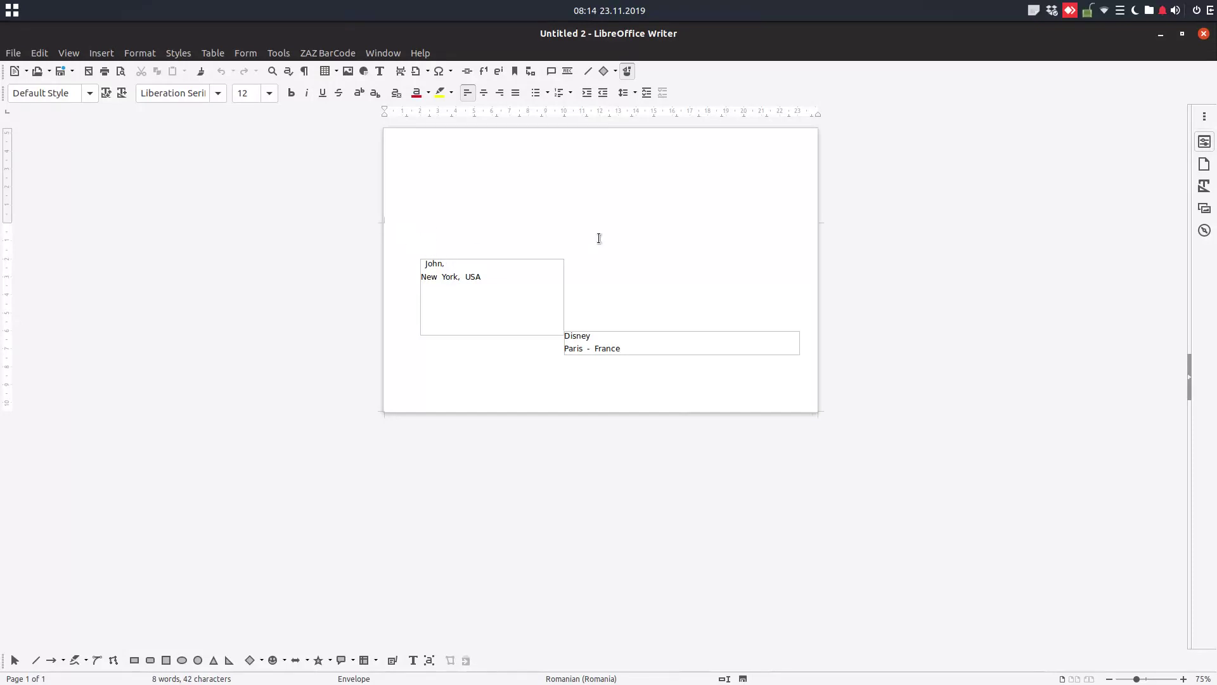
# Narrow the New York sender frame and drag the Paris addressee frame slightly upward.
pyautogui.scroll(2, 501, 256)
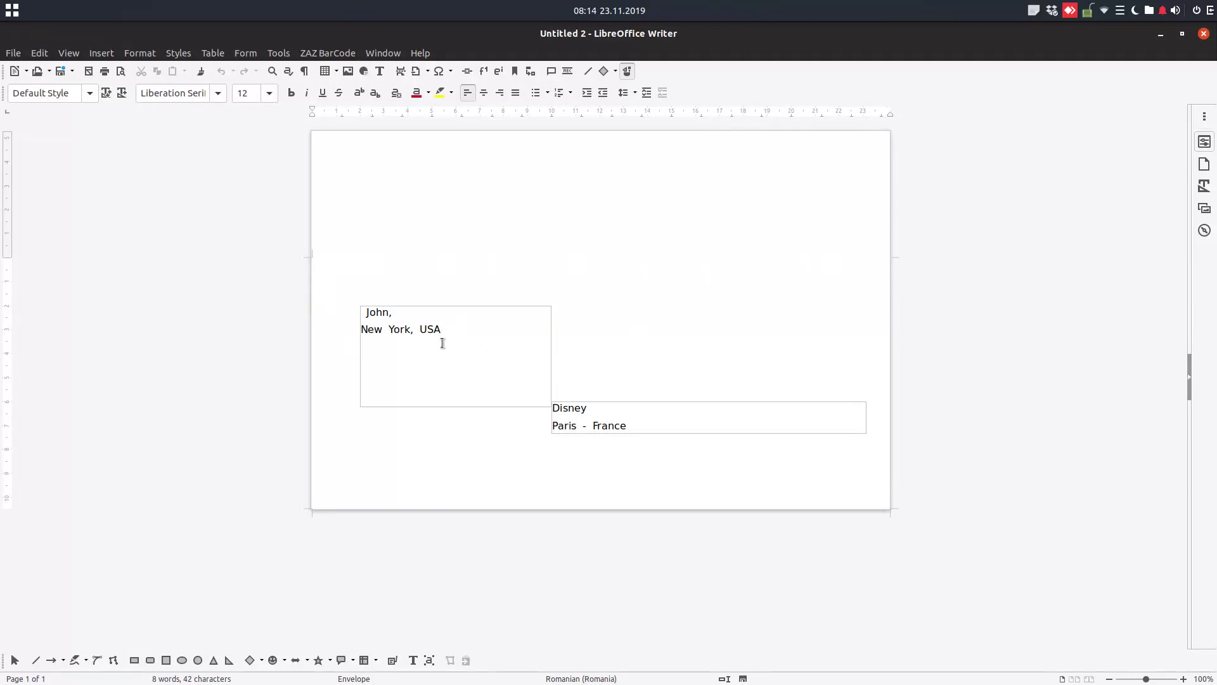
pyautogui.click(551, 325)
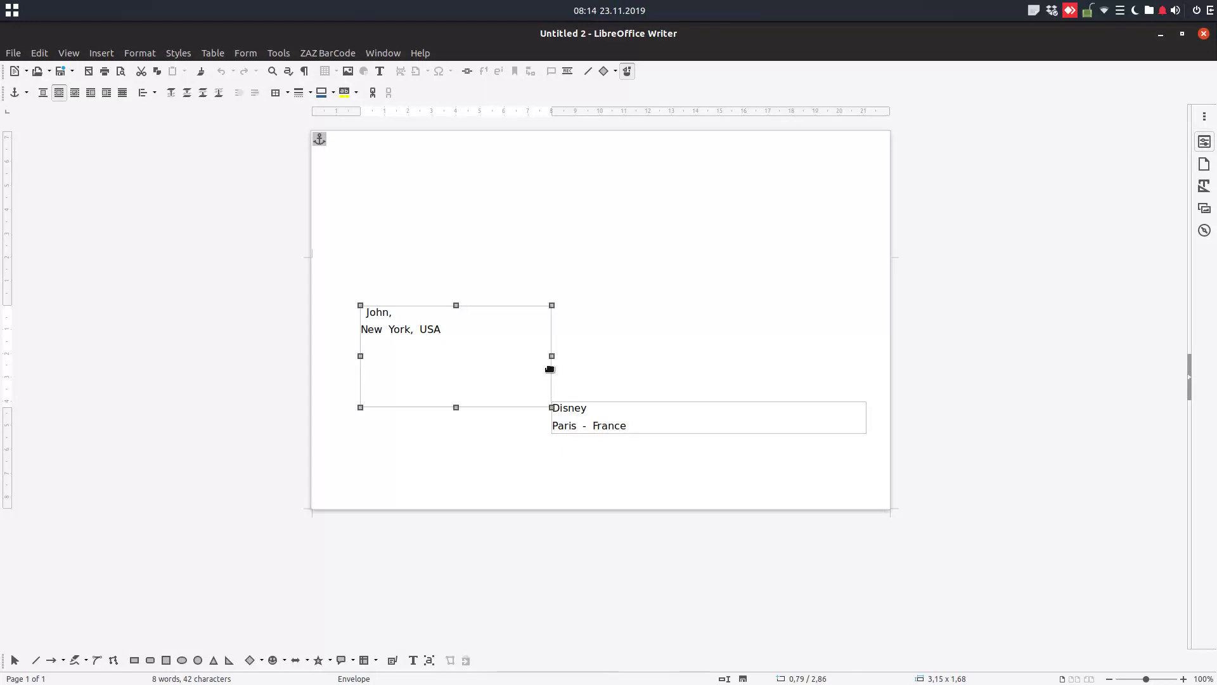
pyautogui.moveTo(552, 355); pyautogui.dragTo(514, 355)
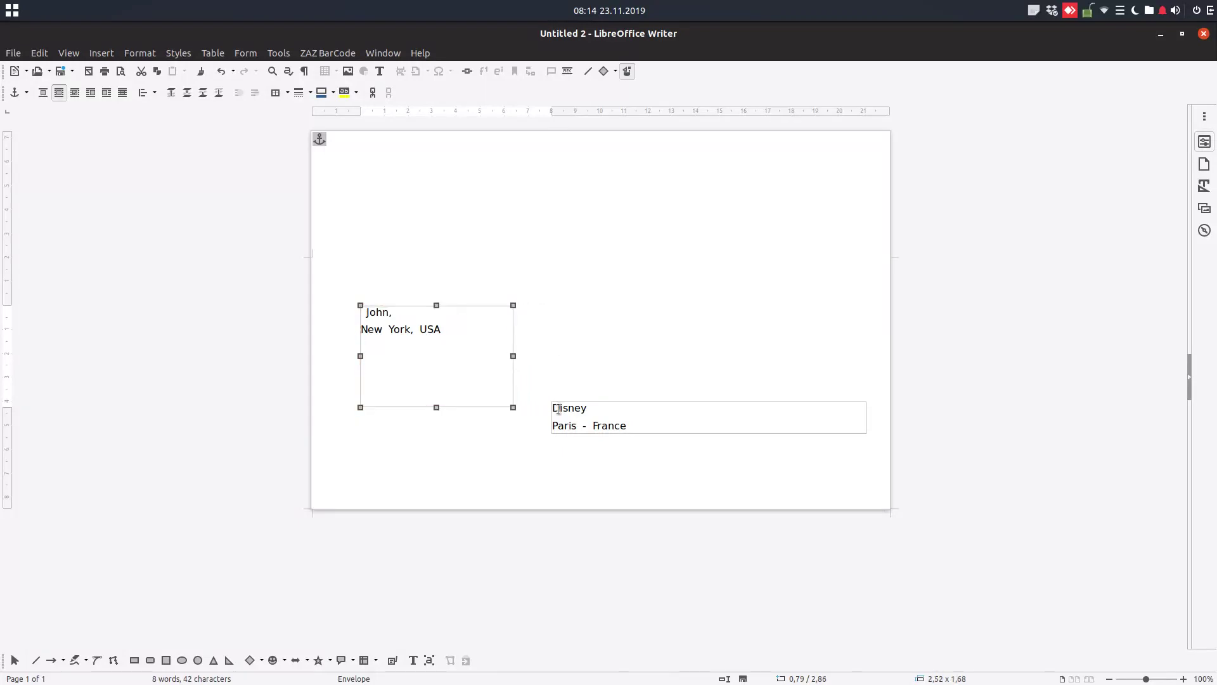
pyautogui.click(553, 406)
pyautogui.click(552, 404)
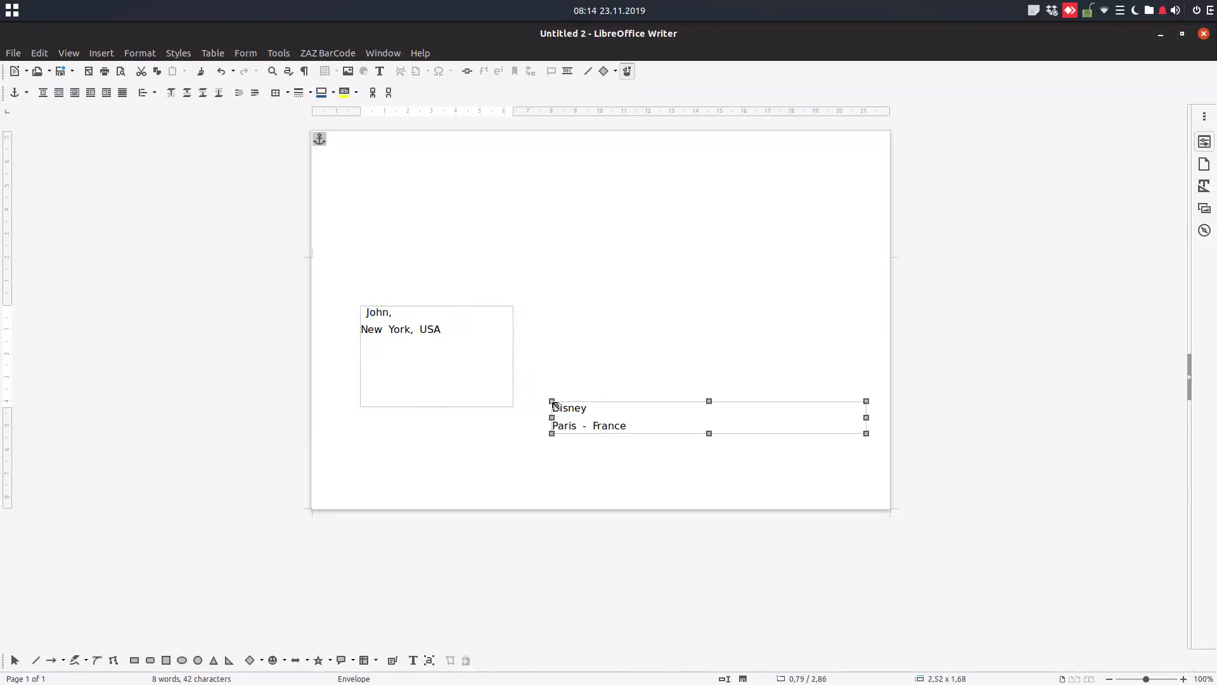
pyautogui.moveTo(707, 400); pyautogui.dragTo(709, 378)
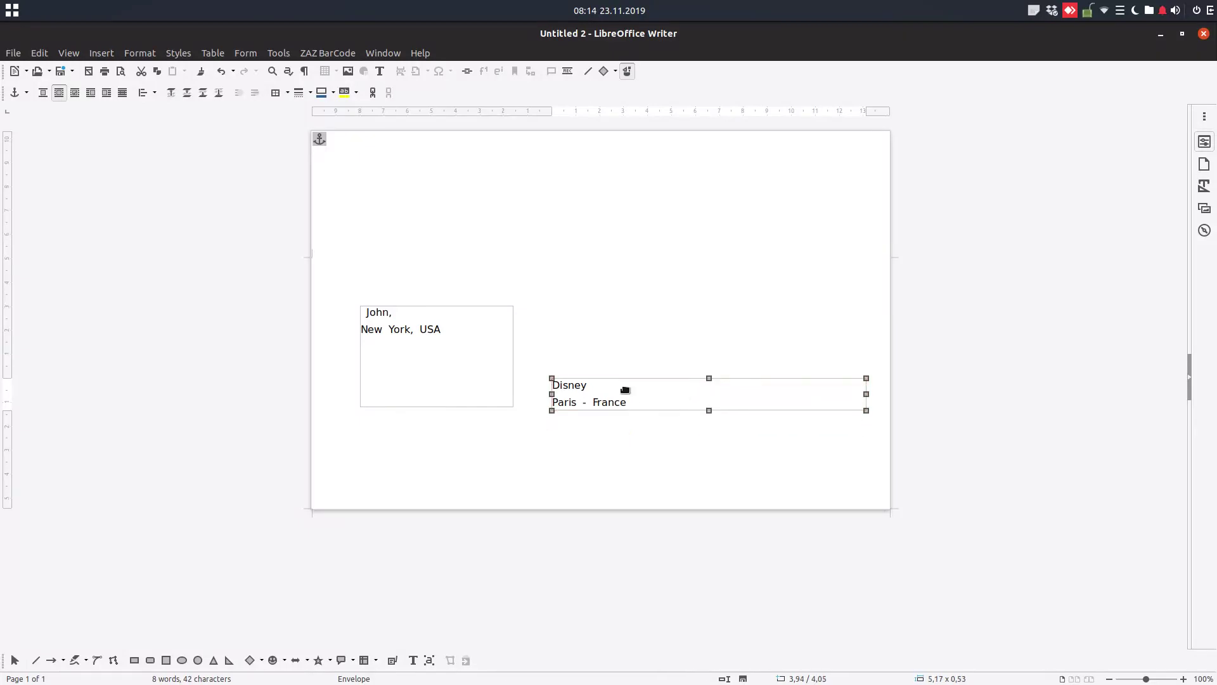
# Apply double line spacing to all of the Paris addressee text.
pyautogui.doubleClick(599, 402)
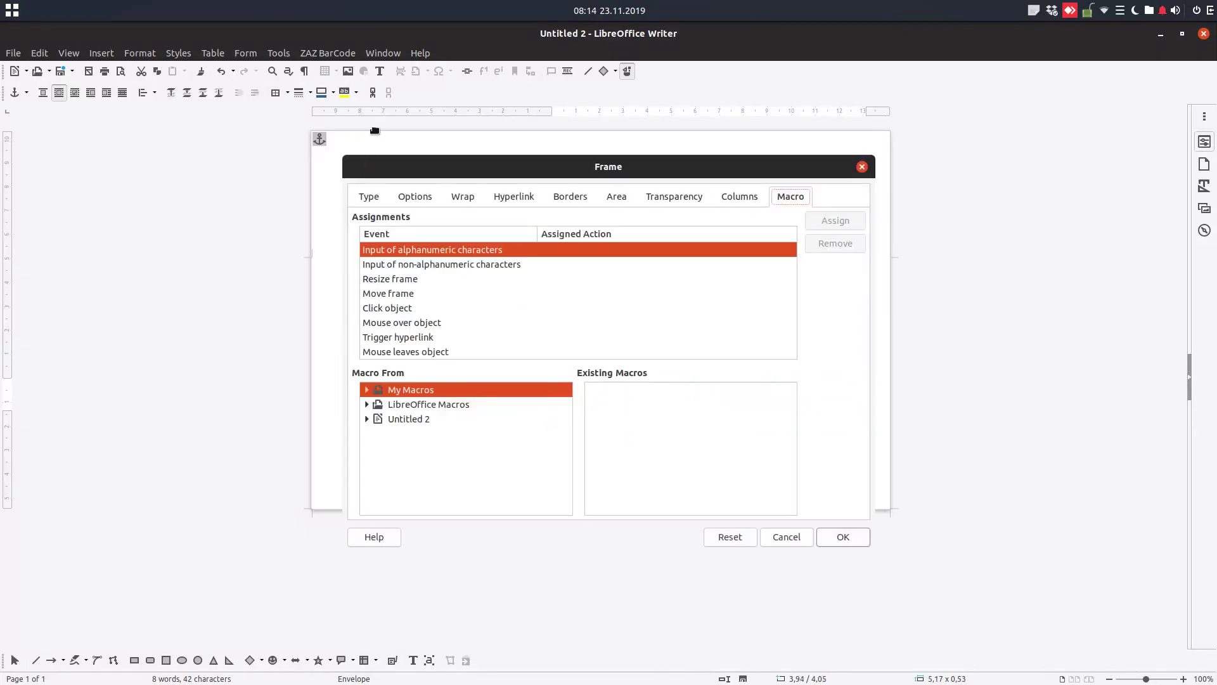
pyautogui.click(760, 537)
pyautogui.doubleClick(615, 402)
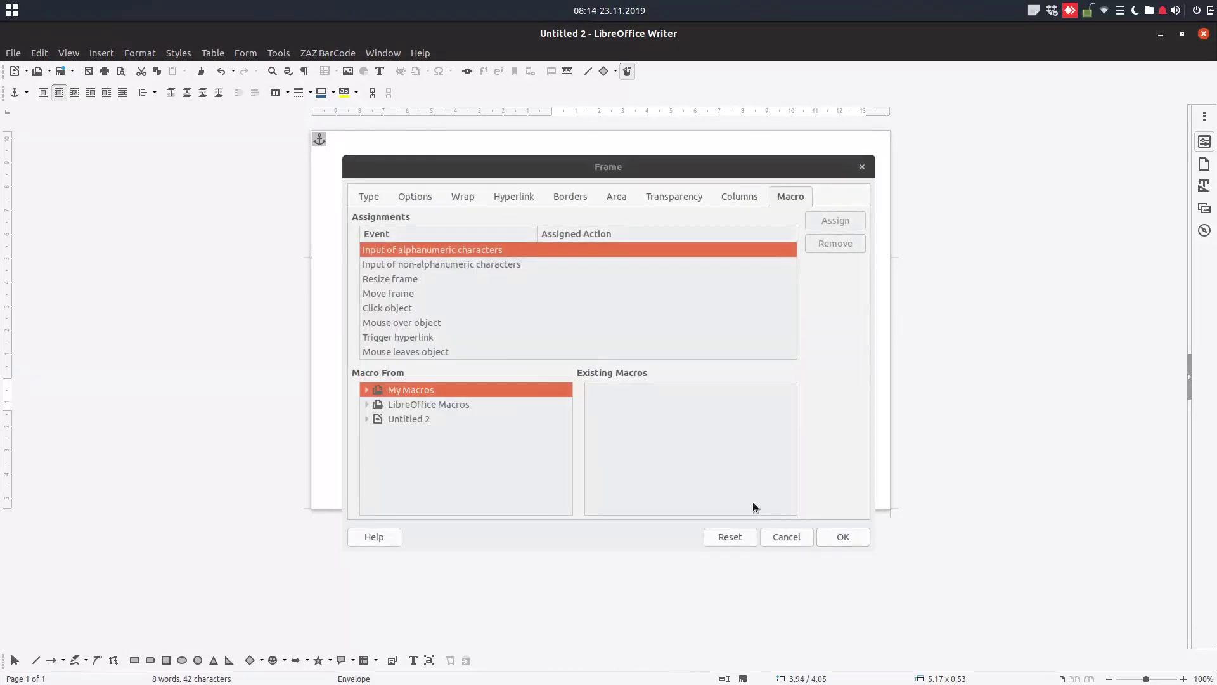
pyautogui.press('Escape')
pyautogui.click(562, 401)
pyautogui.hotkey('ctrl', 'a')
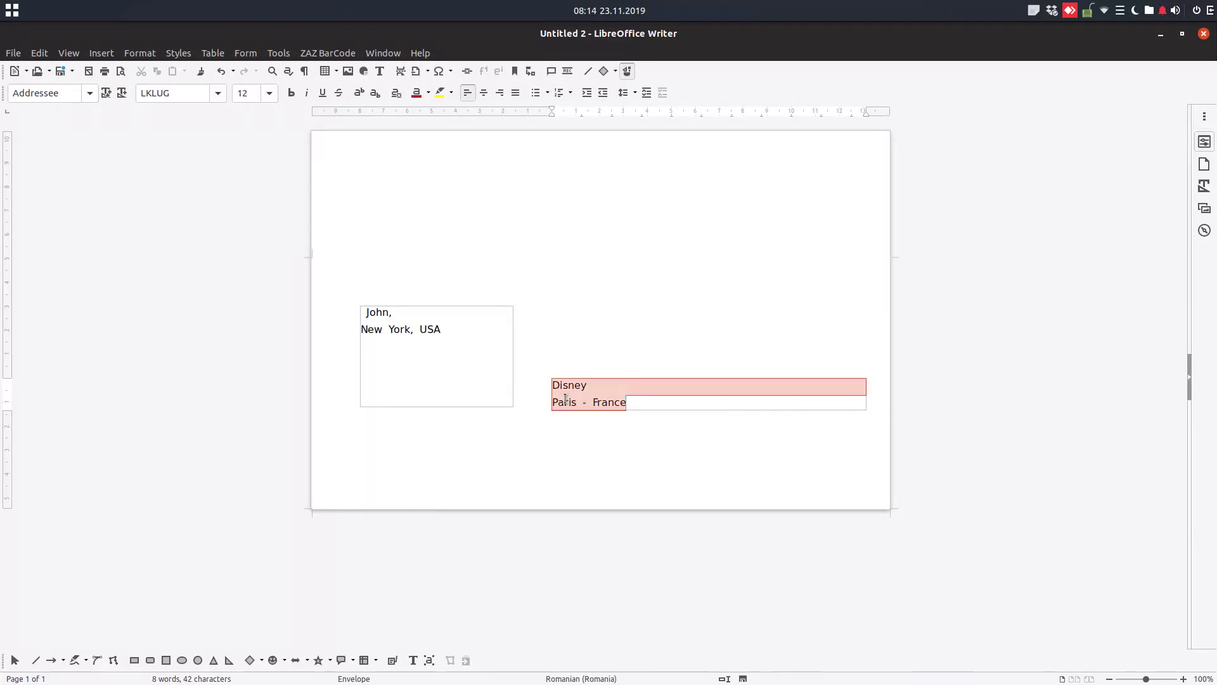
pyautogui.click(624, 95)
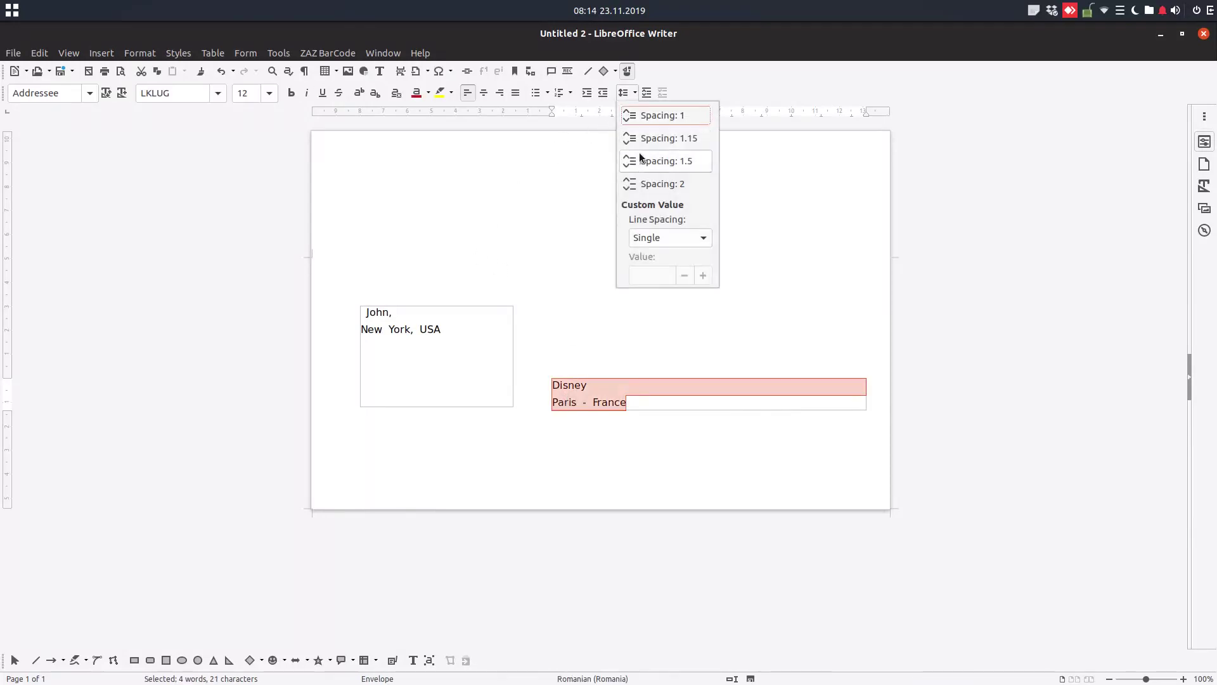
pyautogui.click(648, 181)
# Apply double line spacing to the New York sender text, leaving it non-bold.
pyautogui.moveTo(434, 323); pyautogui.dragTo(344, 310)
pyautogui.click(631, 94)
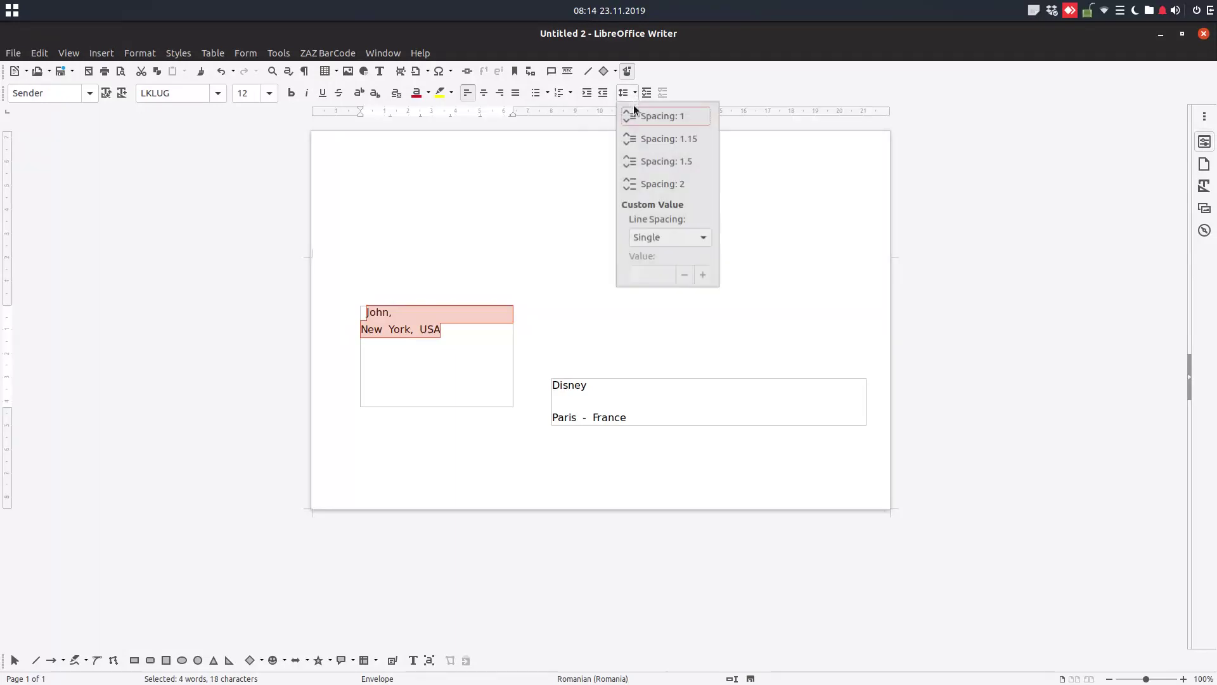
pyautogui.click(652, 182)
pyautogui.click(292, 94)
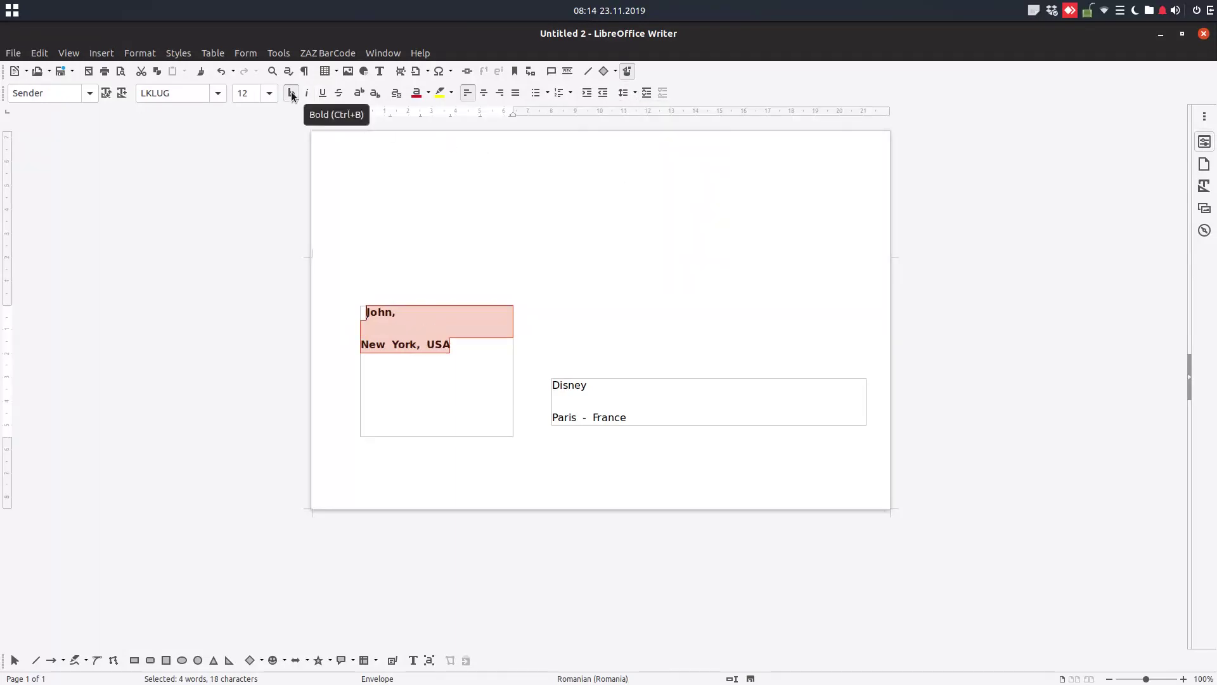
pyautogui.click(292, 94)
pyautogui.click(711, 257)
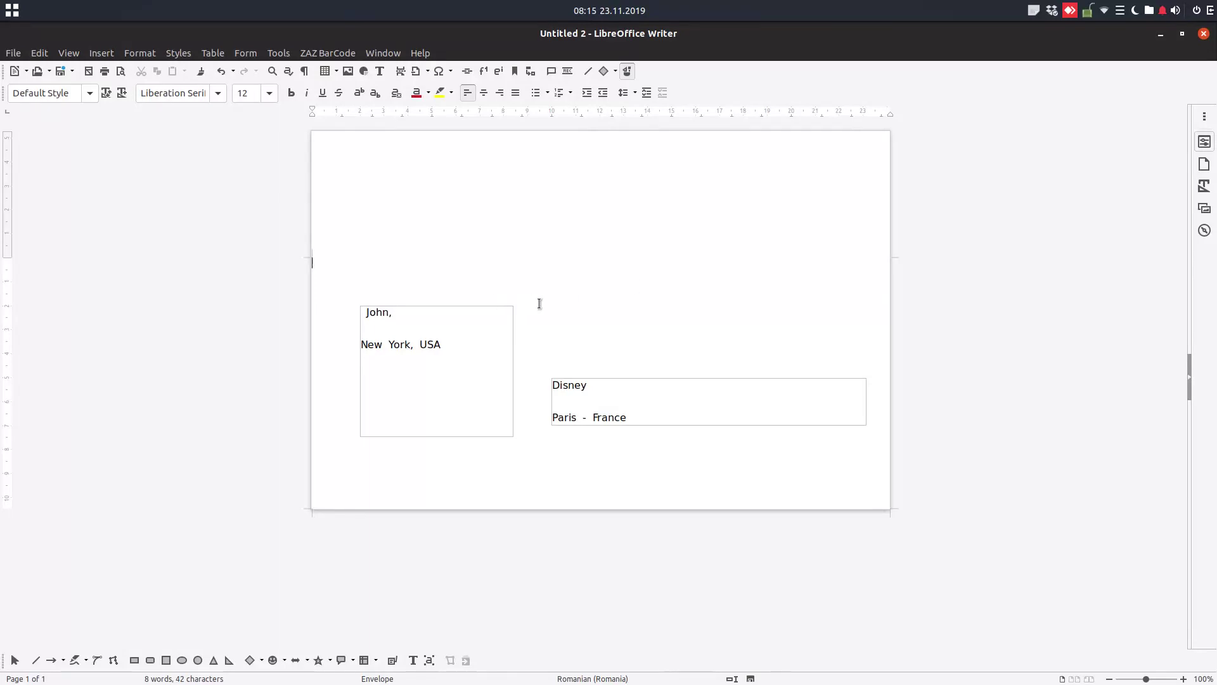
# Shorten the sender frame from its bottom edge, deselect it, and open the Help menu.
pyautogui.click(473, 436)
pyautogui.moveTo(436, 437); pyautogui.dragTo(435, 371)
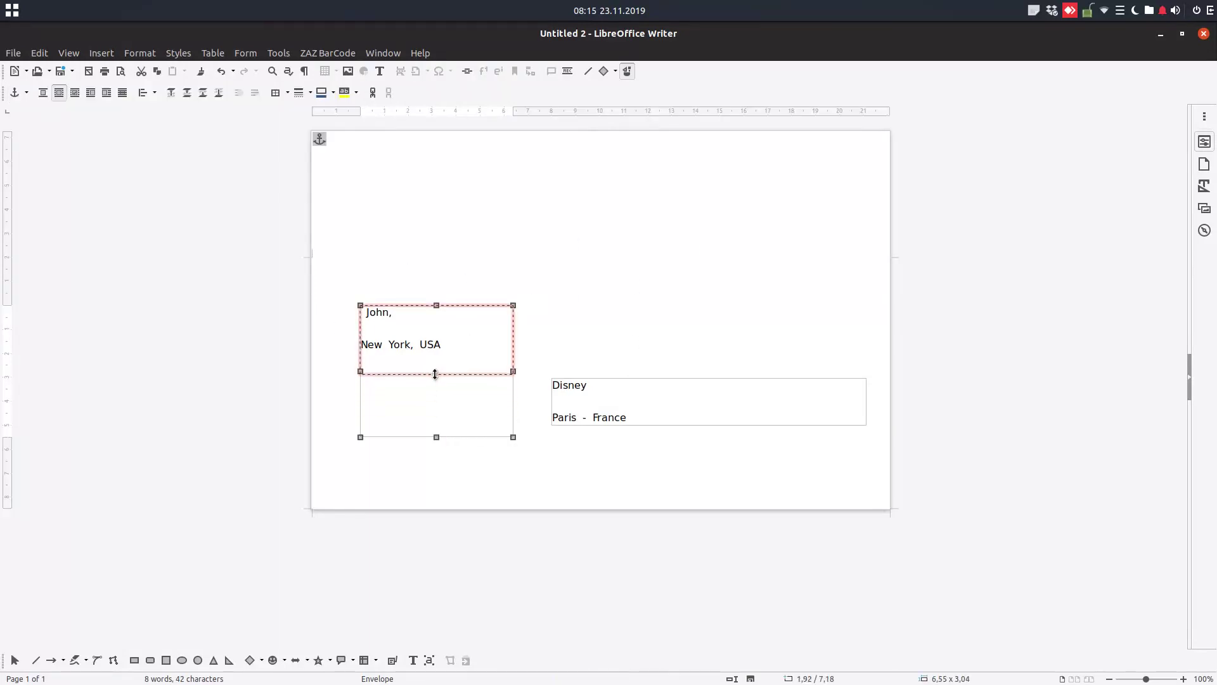
pyautogui.click(662, 306)
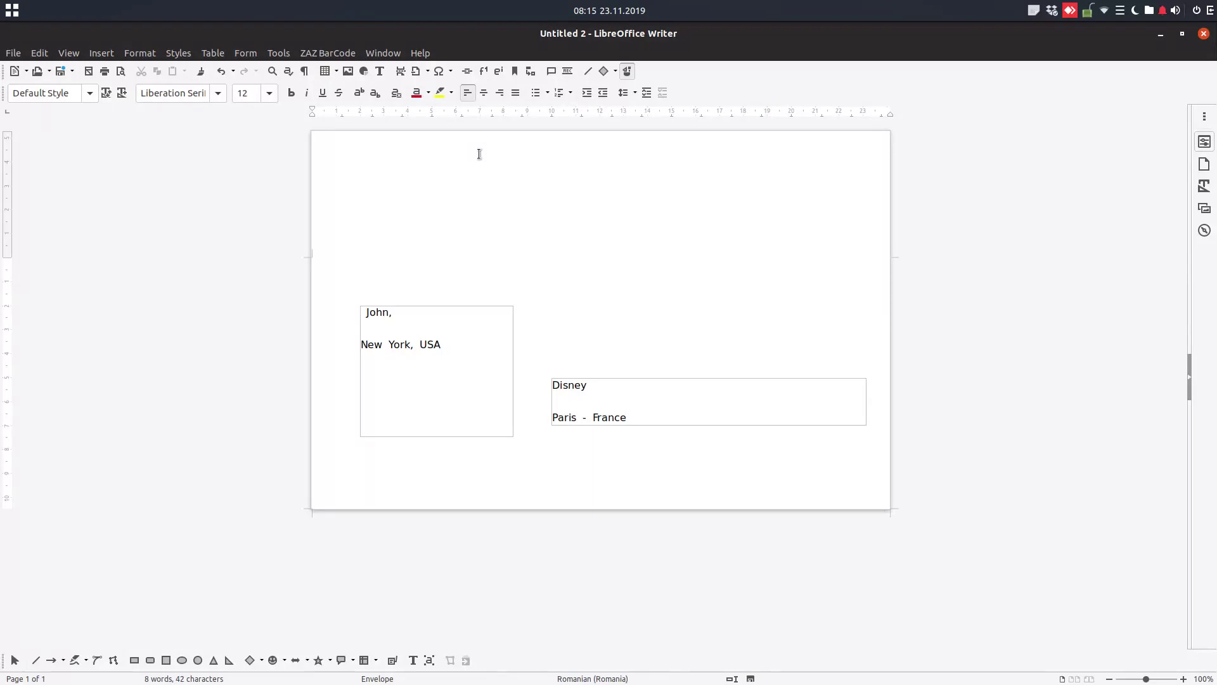
pyautogui.click(419, 55)
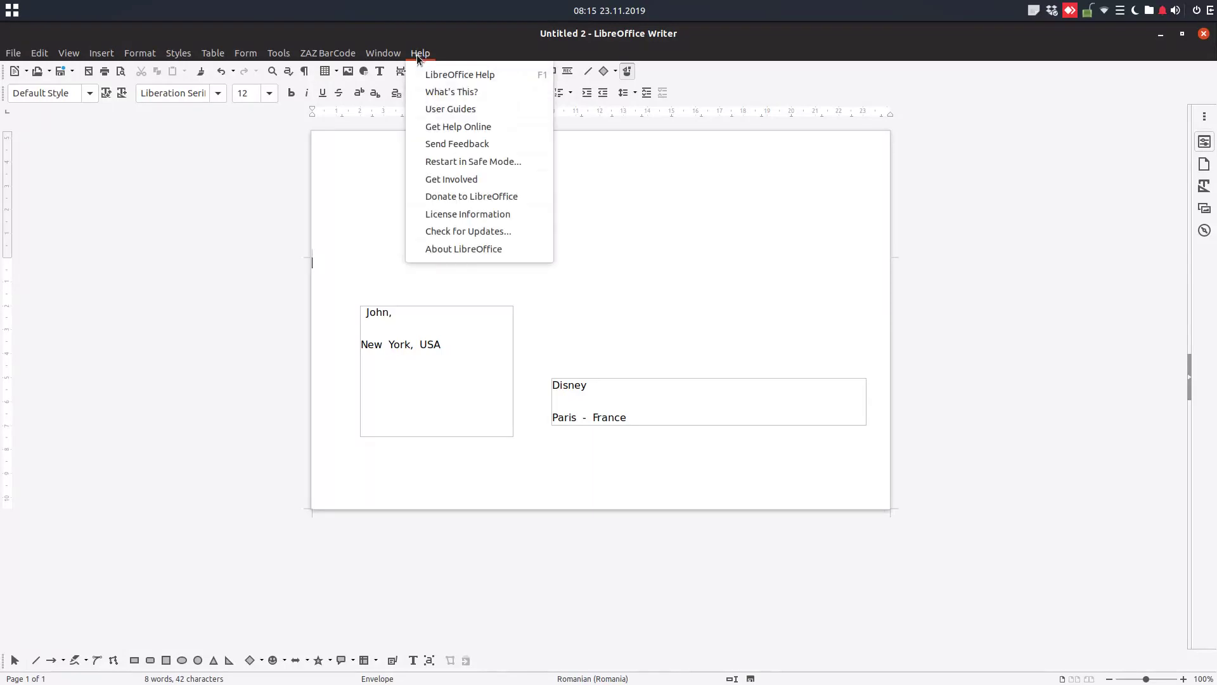